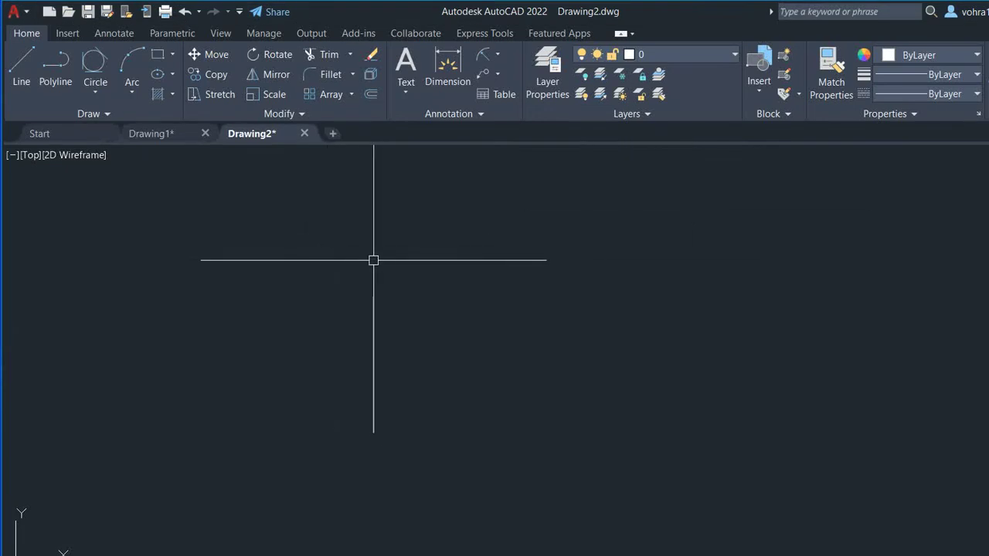
# Step: Draw a wide horizontal ellipse with EL by picking both axis endpoints and the width
pyautogui.write('el')
pyautogui.press('Return')
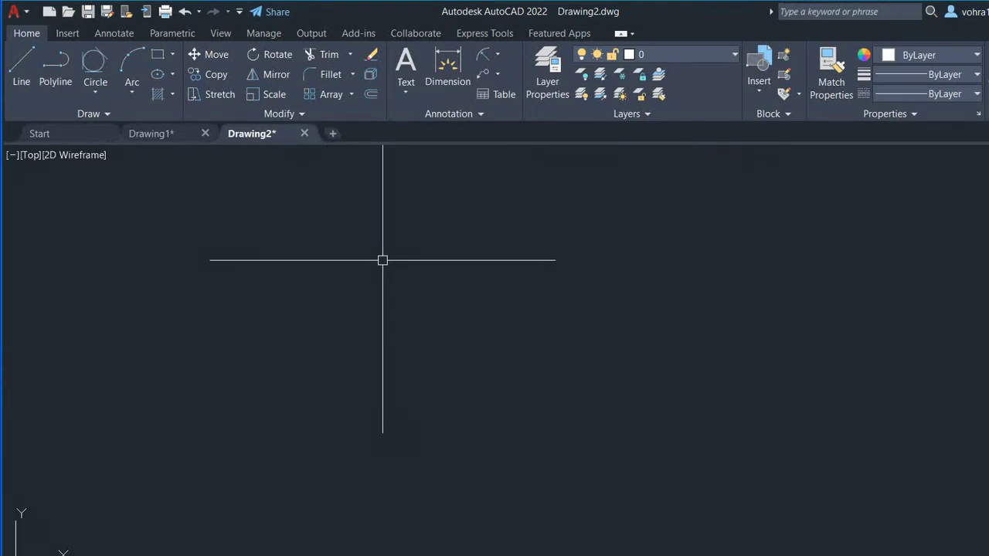
pyautogui.click(537, 237)
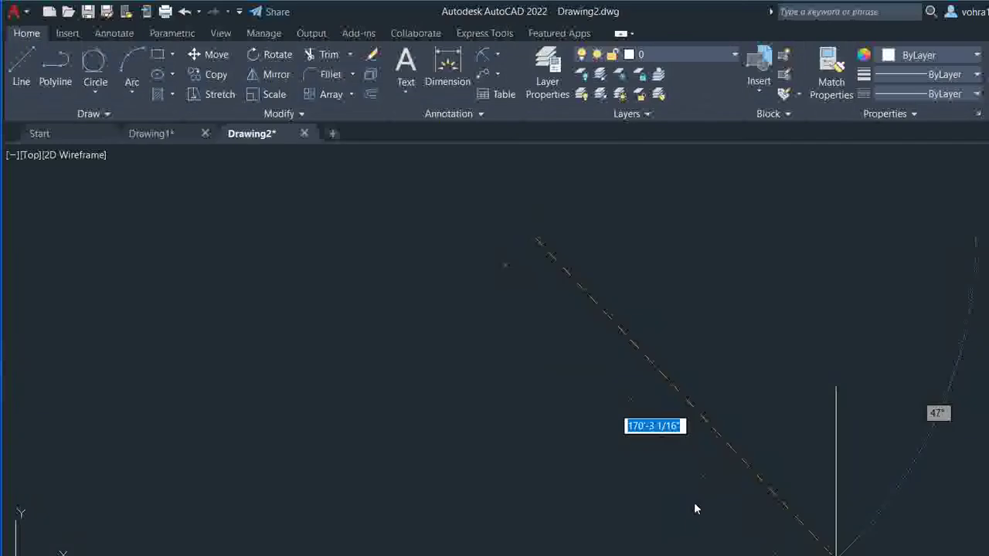
pyautogui.click(534, 349)
pyautogui.click(780, 323)
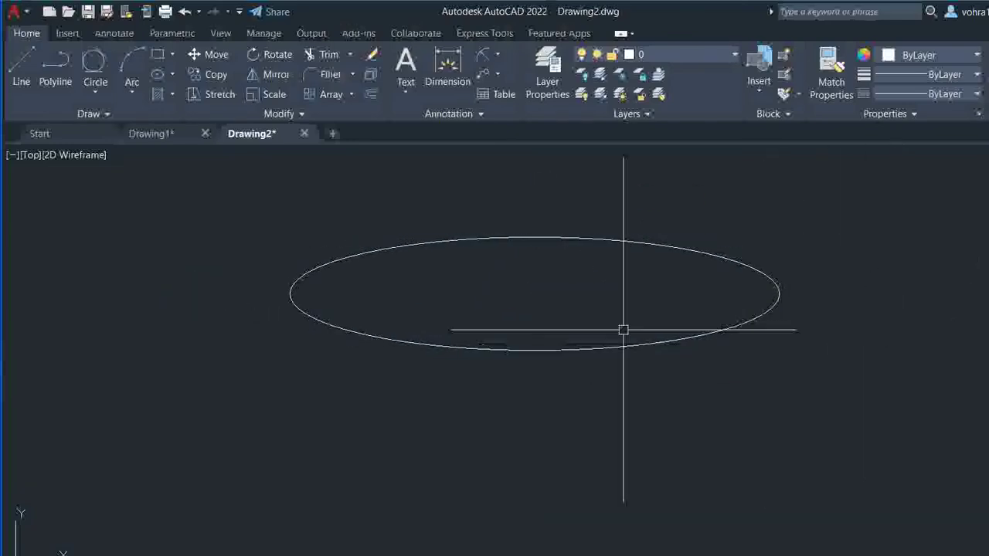
pyautogui.click(833, 160)
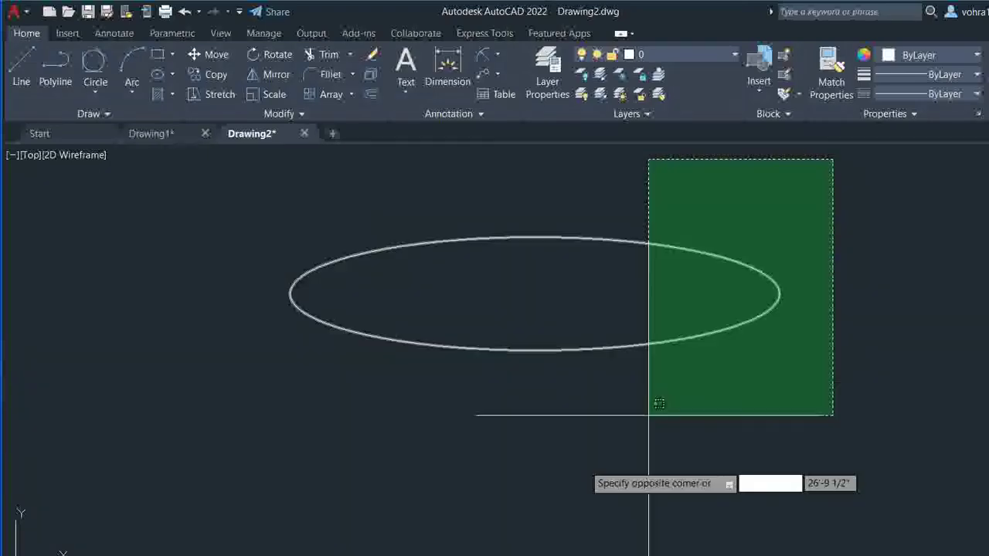
pyautogui.press('Escape')
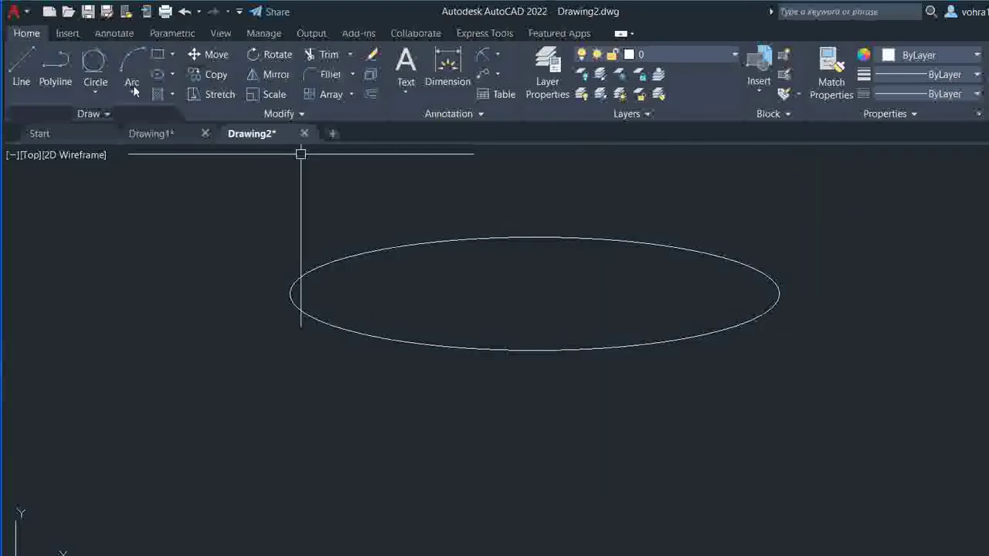
pyautogui.click(172, 94)
pyautogui.write('h')
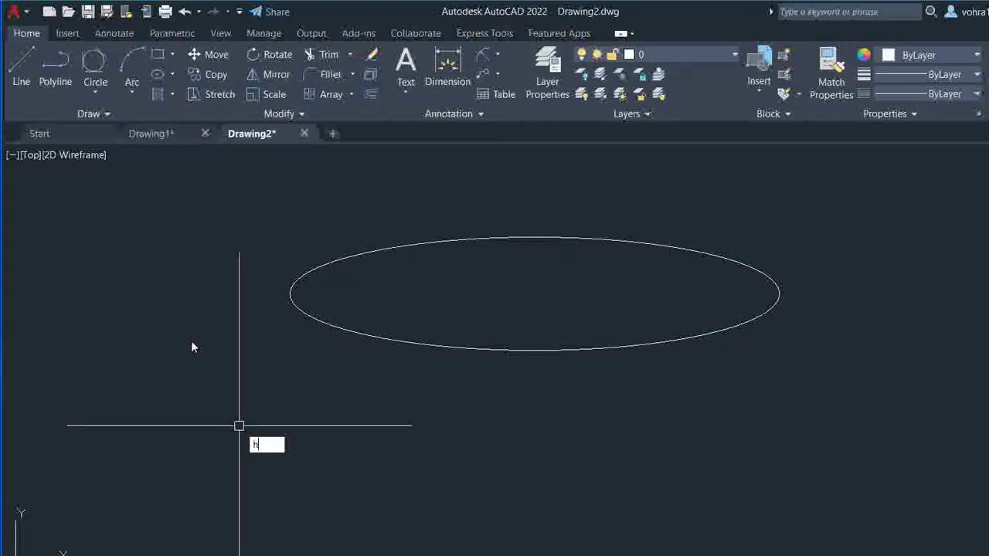
# Step: Pick inside the ellipse and hatch it with the AR-BRSTD brick pattern
pyautogui.press('Return')
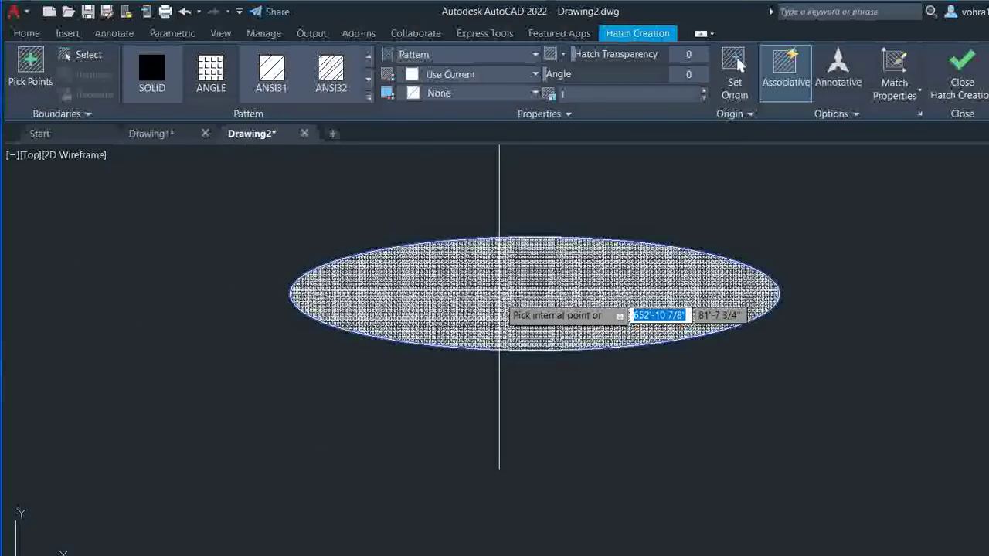
pyautogui.click(499, 306)
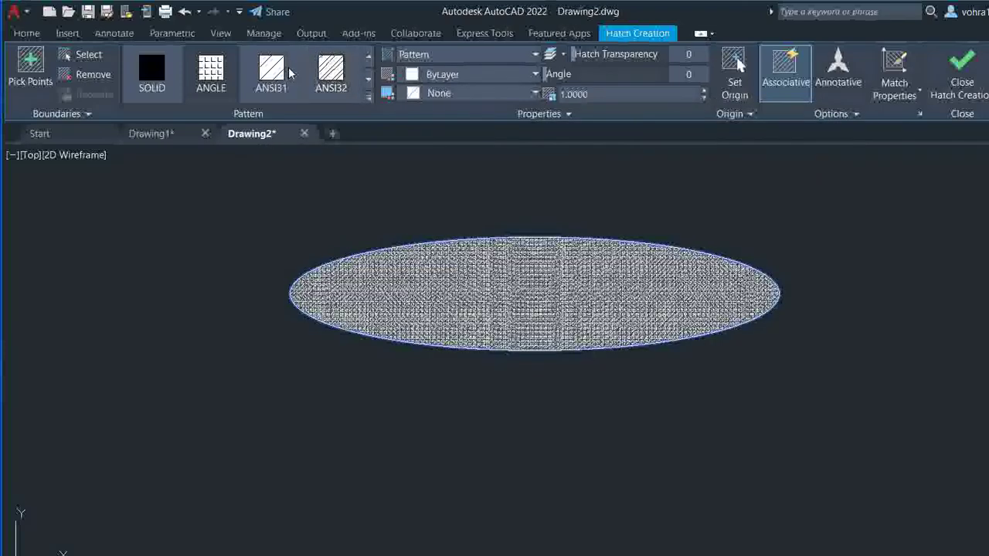
pyautogui.click(369, 78)
pyautogui.click(285, 70)
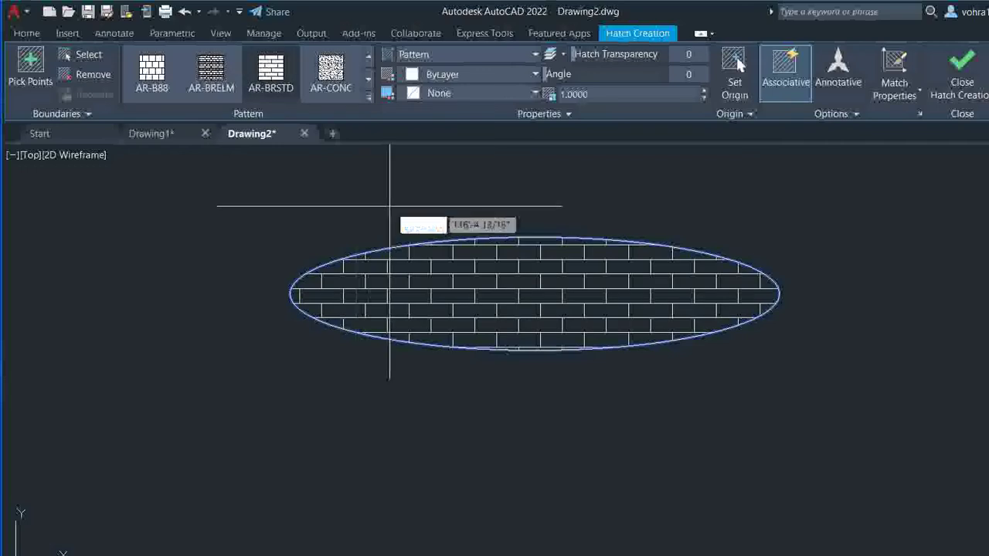
pyautogui.press('Return')
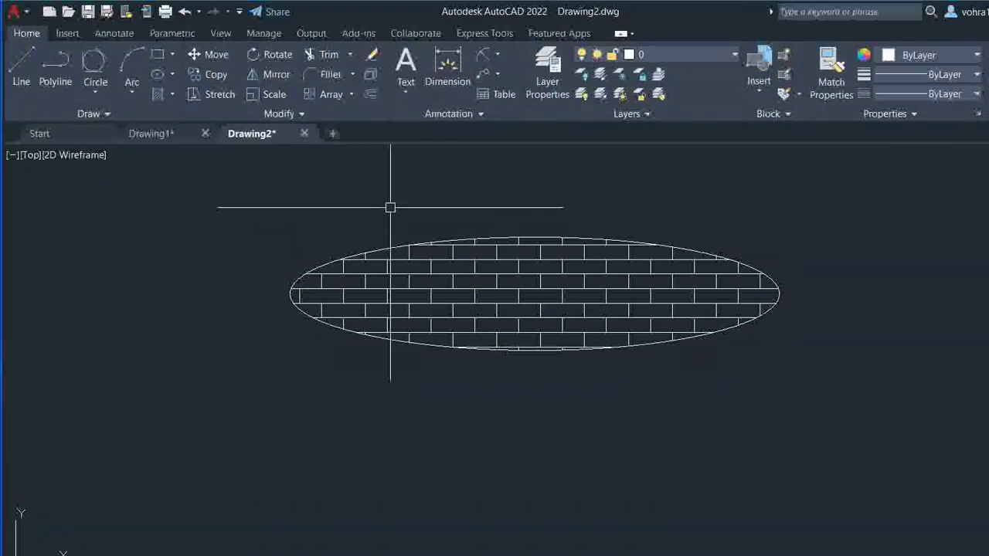
pyautogui.scroll(2, 518, 299)
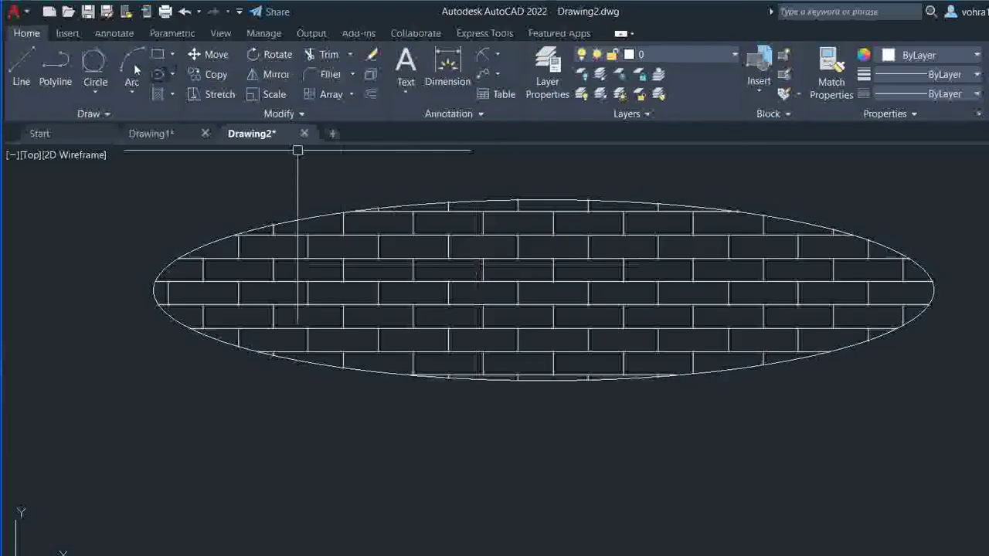
# Step: Fill the ellipse interior with a blue-to-yellow gradient from the Hatch flyout
pyautogui.click(171, 95)
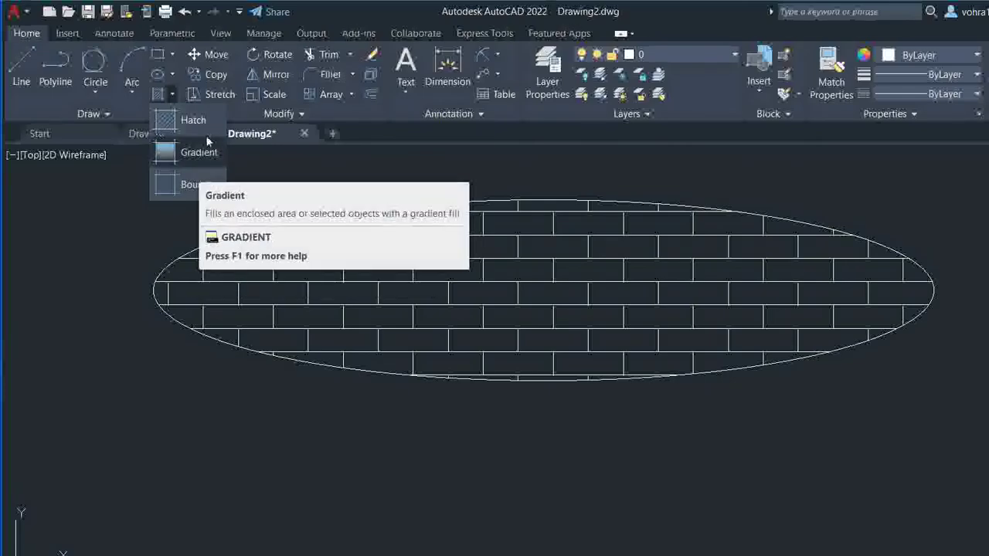
pyautogui.click(165, 128)
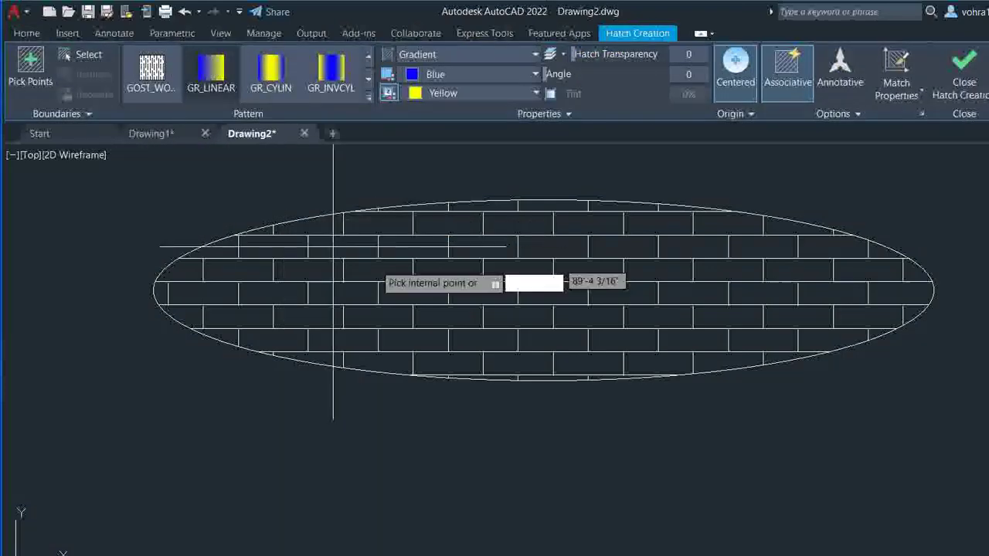
pyautogui.click(389, 253)
pyautogui.press('Return')
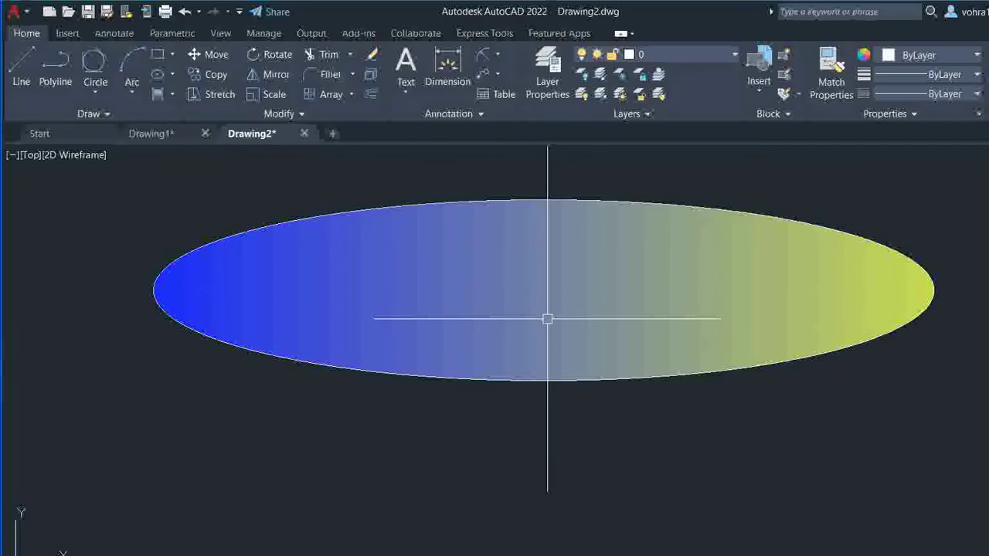
# Step: Set the gradient fill's draw order to Send to Back using Hatch Edit (HE)
pyautogui.moveTo(547, 319)
pyautogui.write('H')
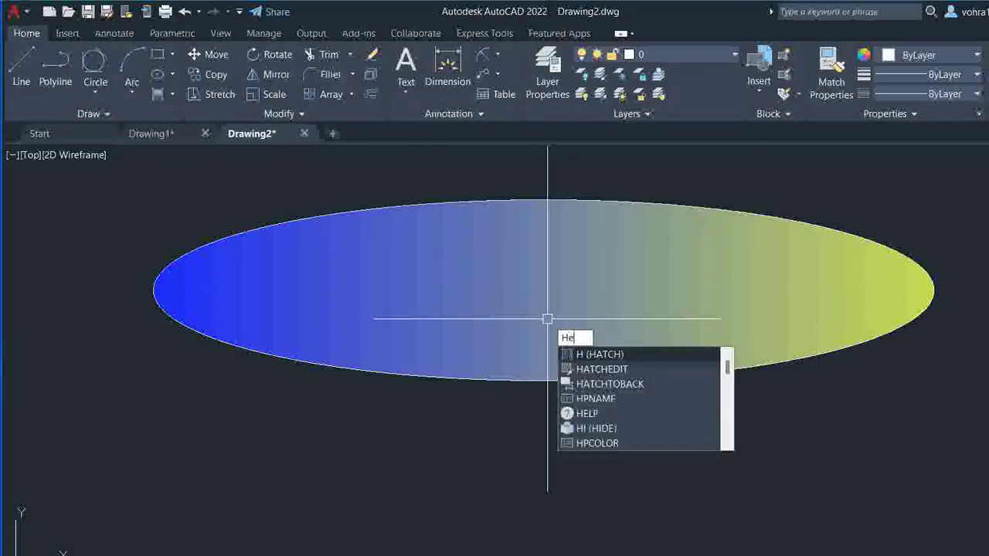
pyautogui.write('E')
pyautogui.press('Return')
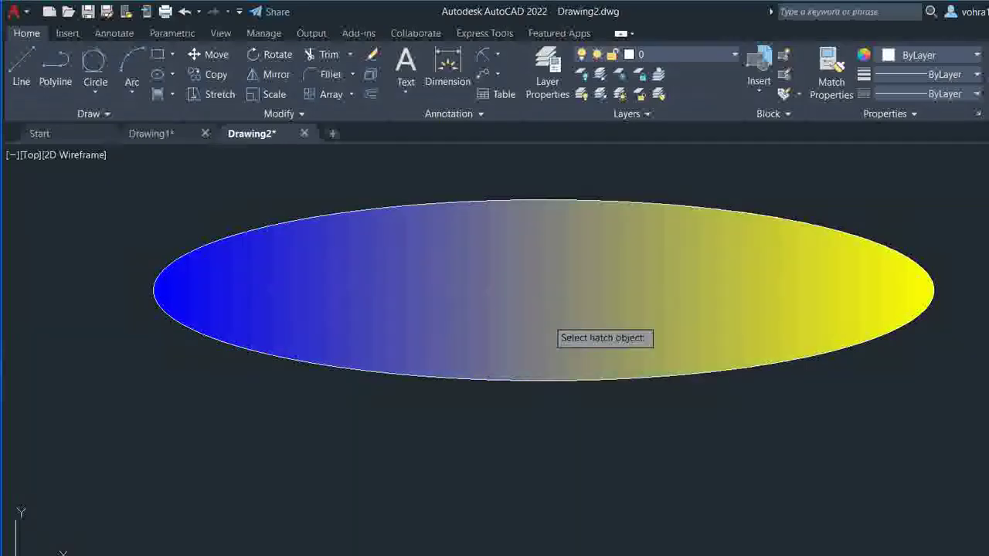
pyautogui.click(547, 318)
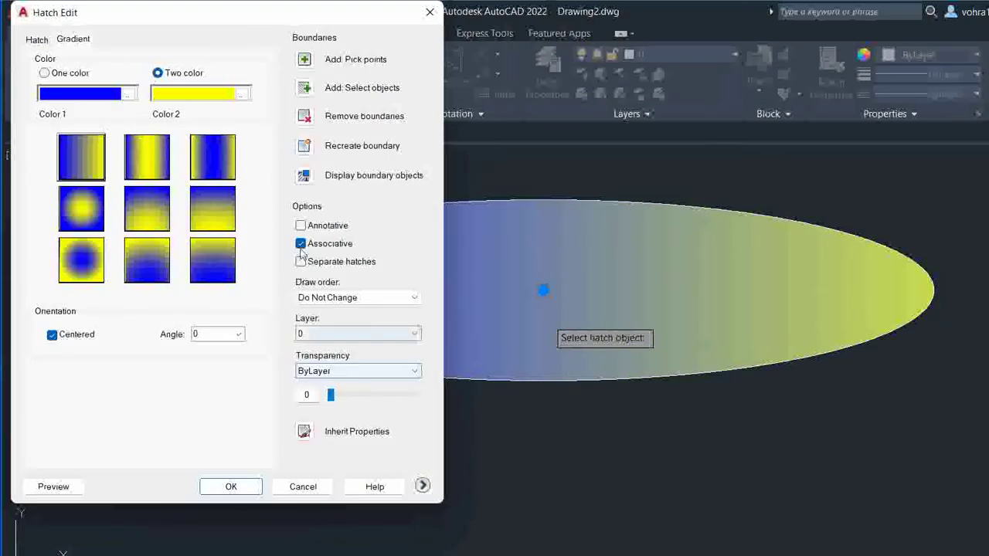
pyautogui.click(355, 298)
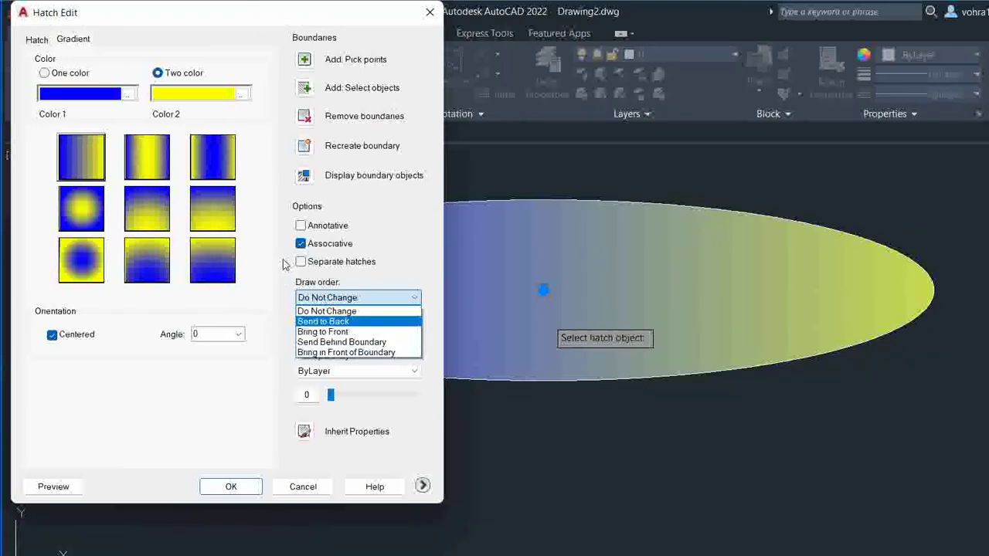
pyautogui.press('Down')
pyautogui.press('Down')
pyautogui.press('Up')
pyautogui.press('Up')
pyautogui.press('Return')
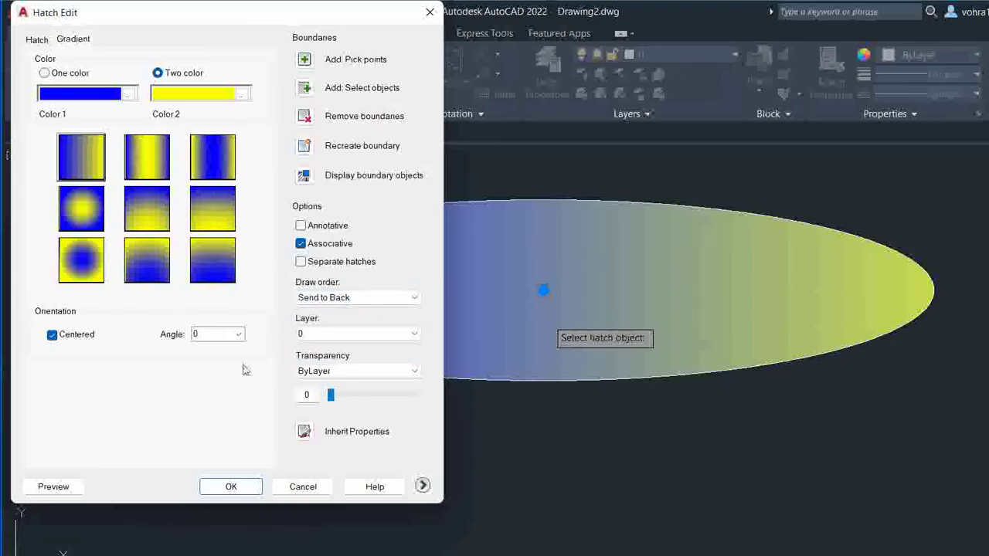
pyautogui.press('Return')
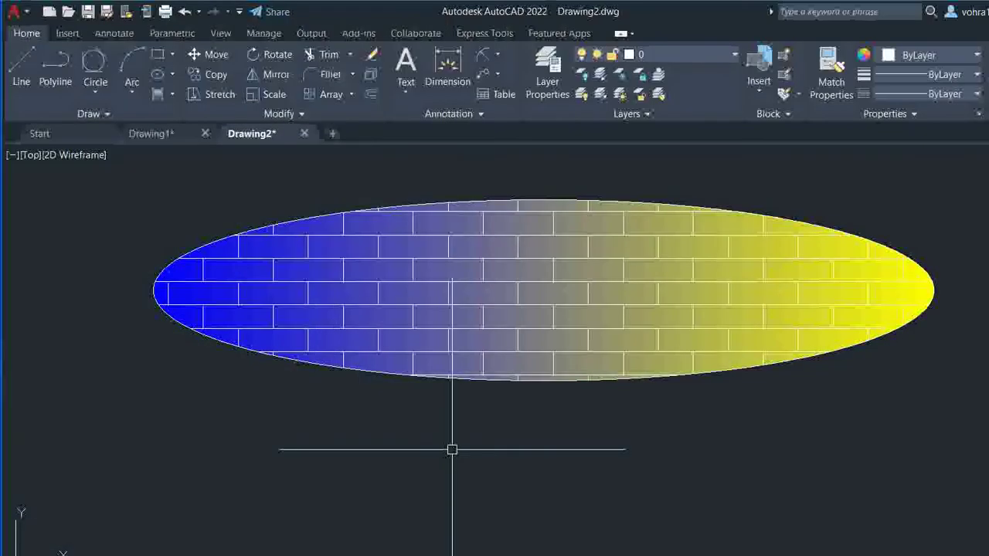
# Step: Delete the hatched ellipse, then undo the deletion
pyautogui.click(988, 191)
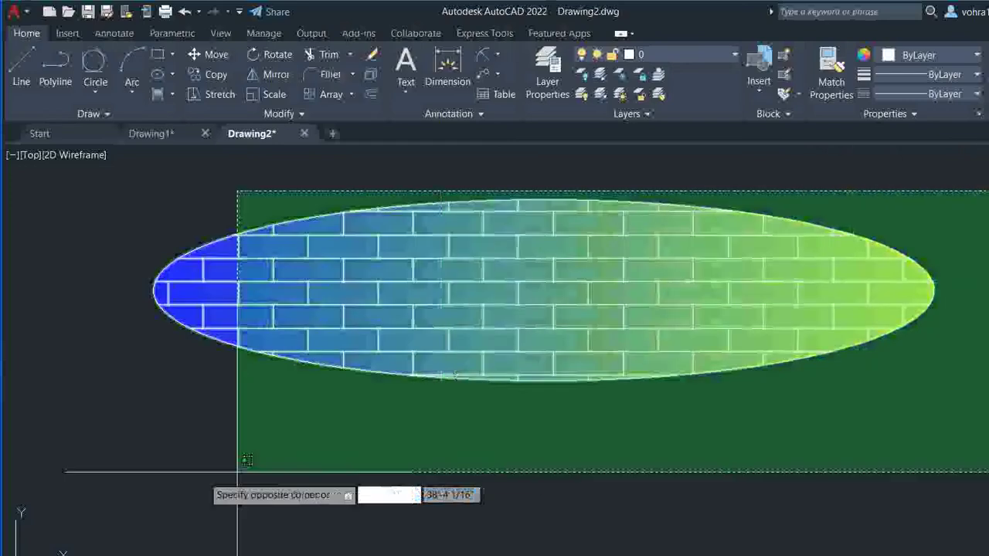
pyautogui.click(116, 445)
pyautogui.press('Delete')
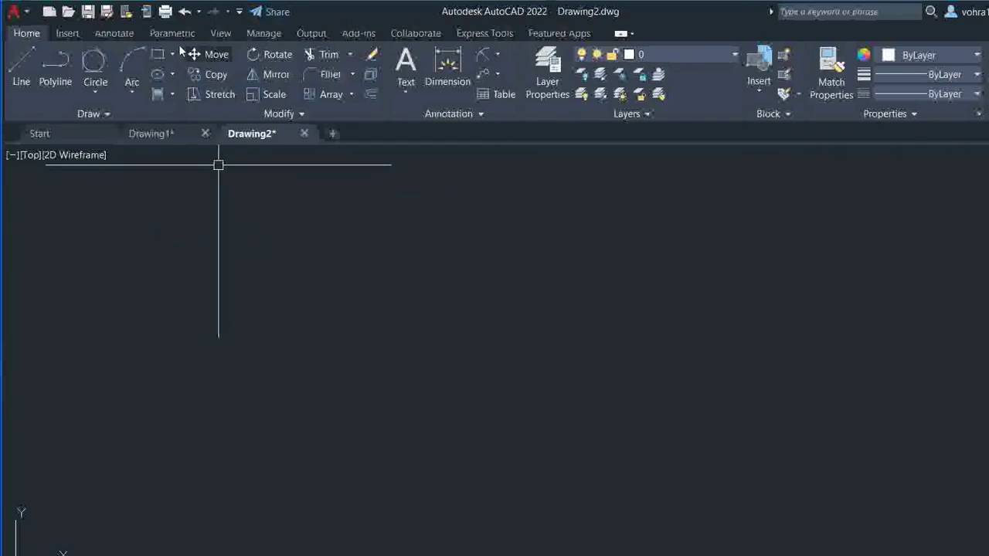
pyautogui.hotkey('ctrl', 'z')
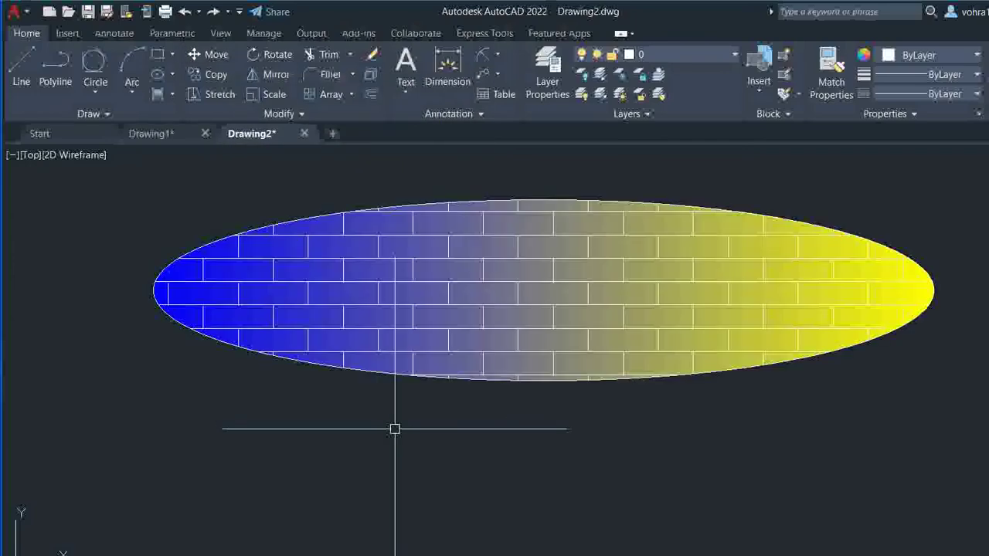
# Step: Move the hatched ellipse from its centre to a point further right
pyautogui.scroll(-4, 574, 395)
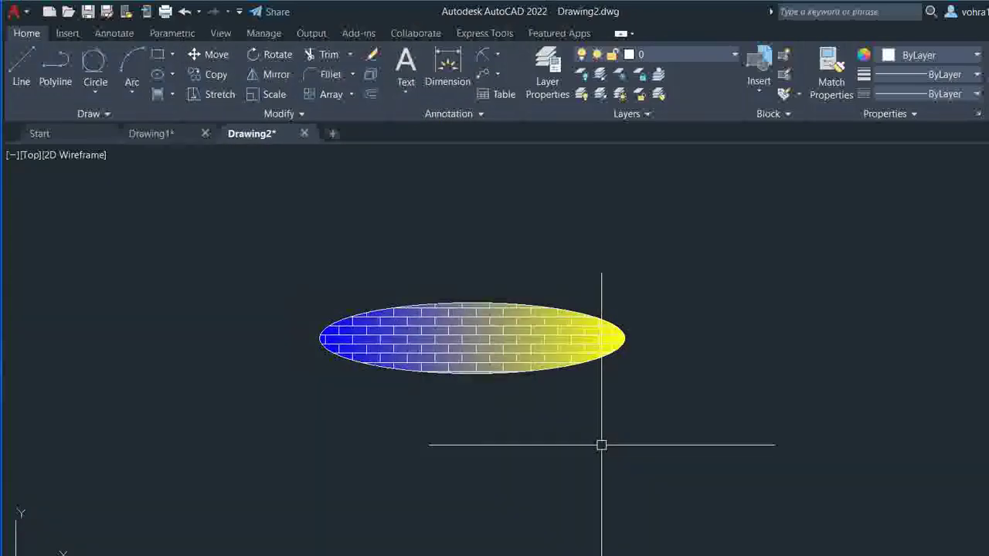
pyautogui.press('Return')
pyautogui.click(695, 245)
pyautogui.click(347, 458)
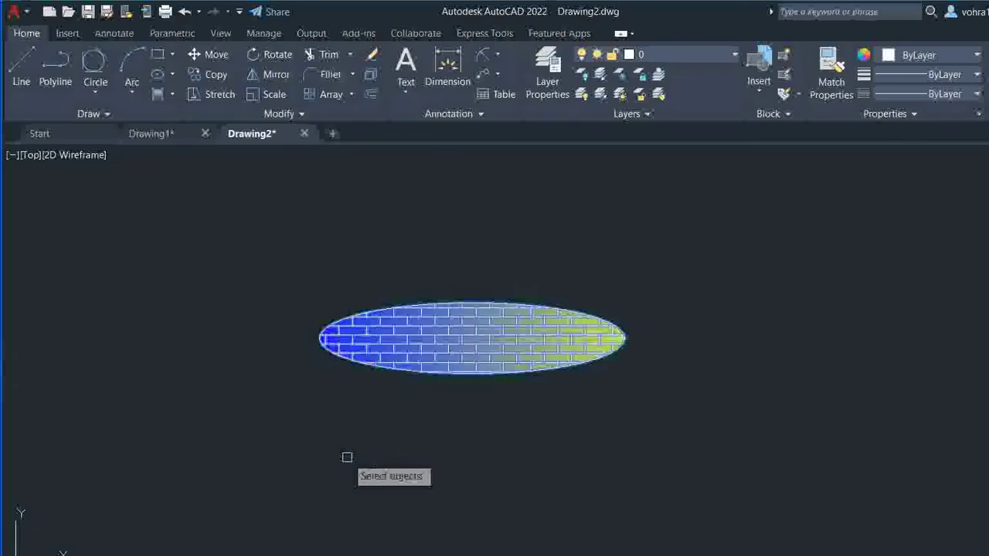
pyautogui.press('Return')
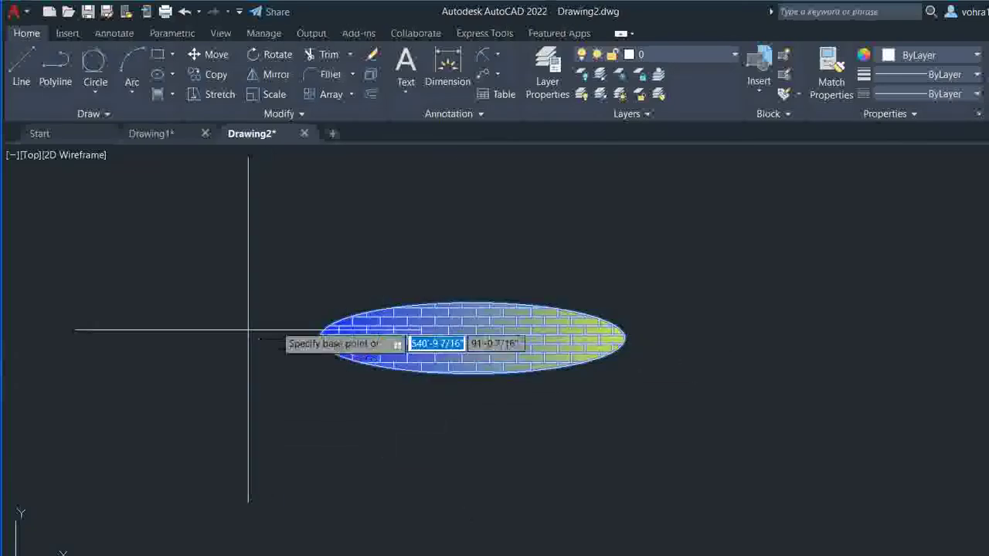
pyautogui.click(472, 337)
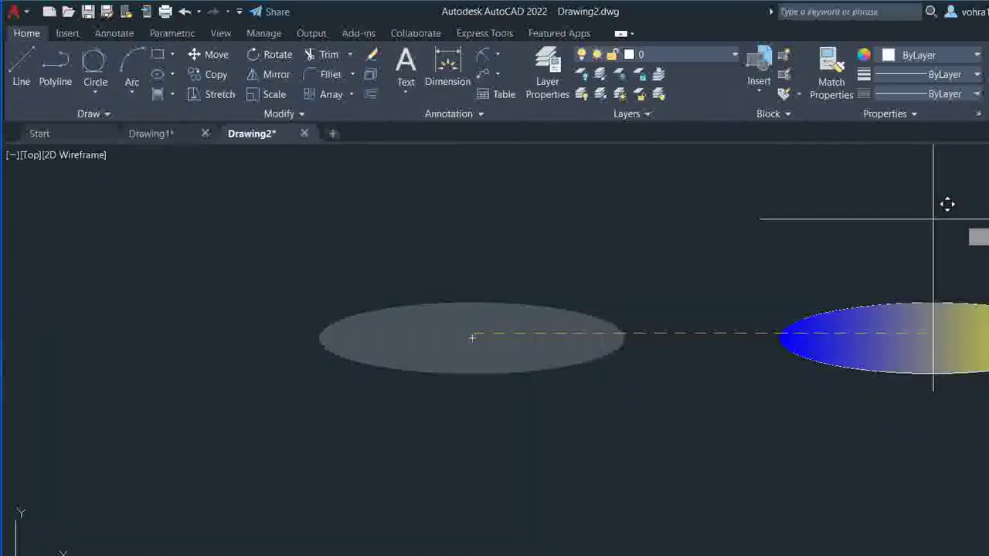
pyautogui.click(935, 224)
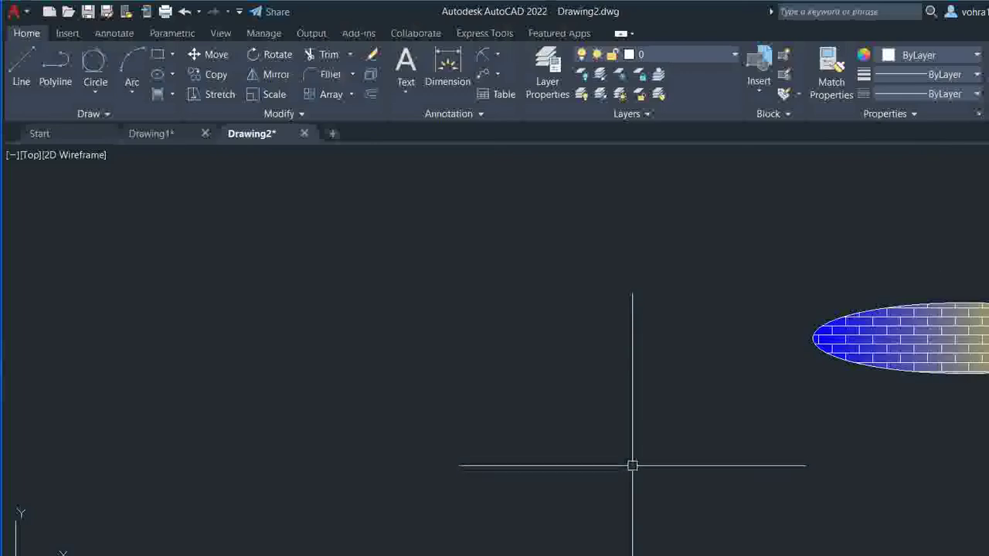
pyautogui.moveTo(688, 335); pyautogui.dragTo(410, 329, button='middle')
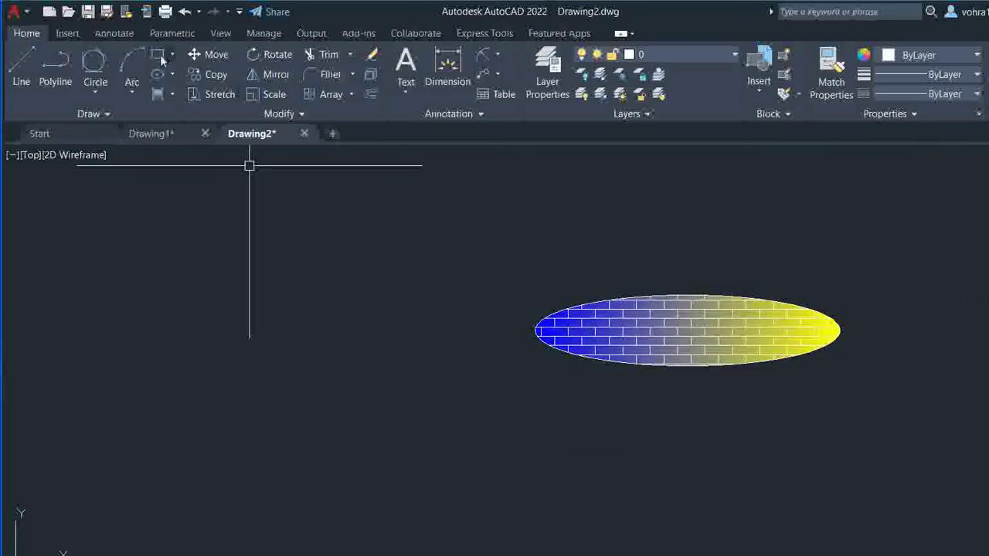
pyautogui.write('co')
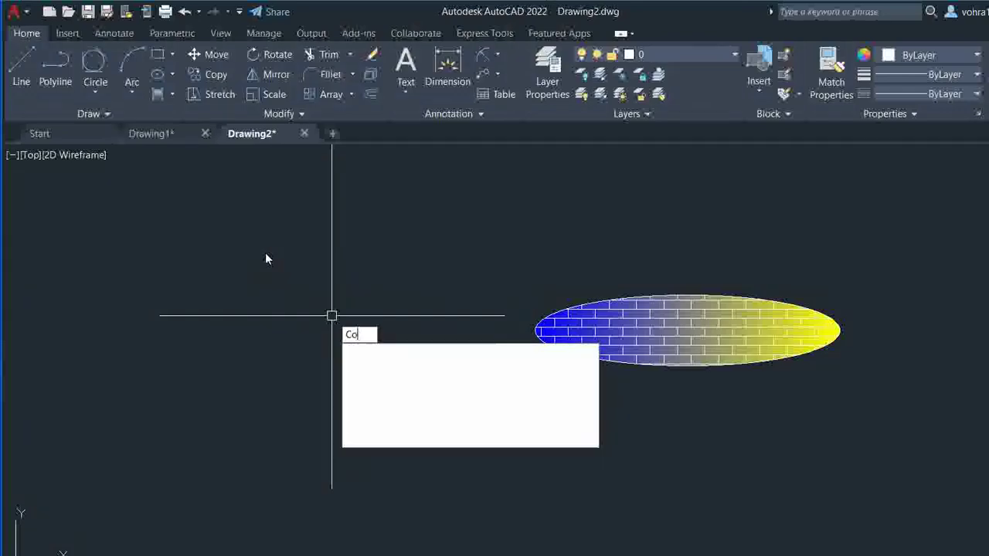
pyautogui.press('Return')
pyautogui.click(863, 214)
pyautogui.click(407, 511)
pyautogui.press('Return')
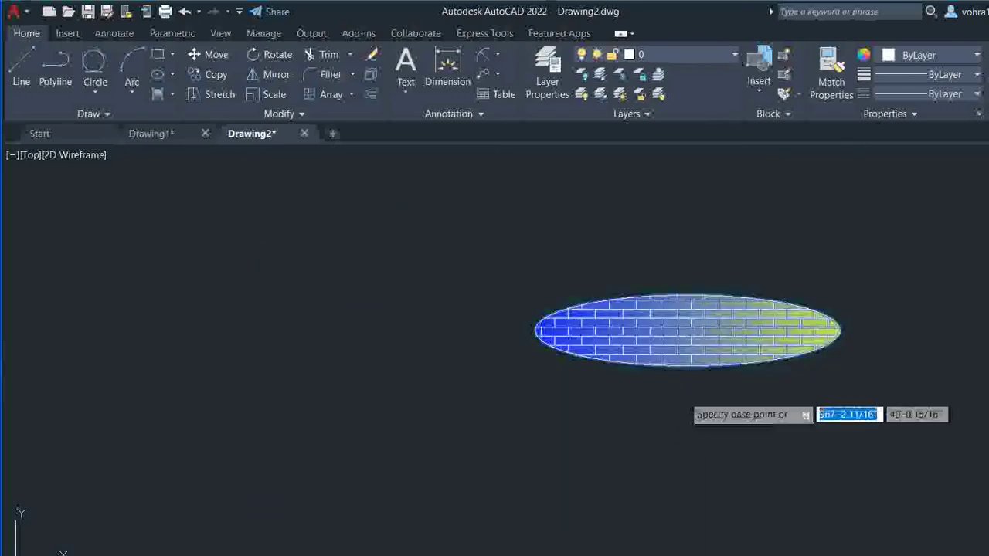
pyautogui.click(687, 331)
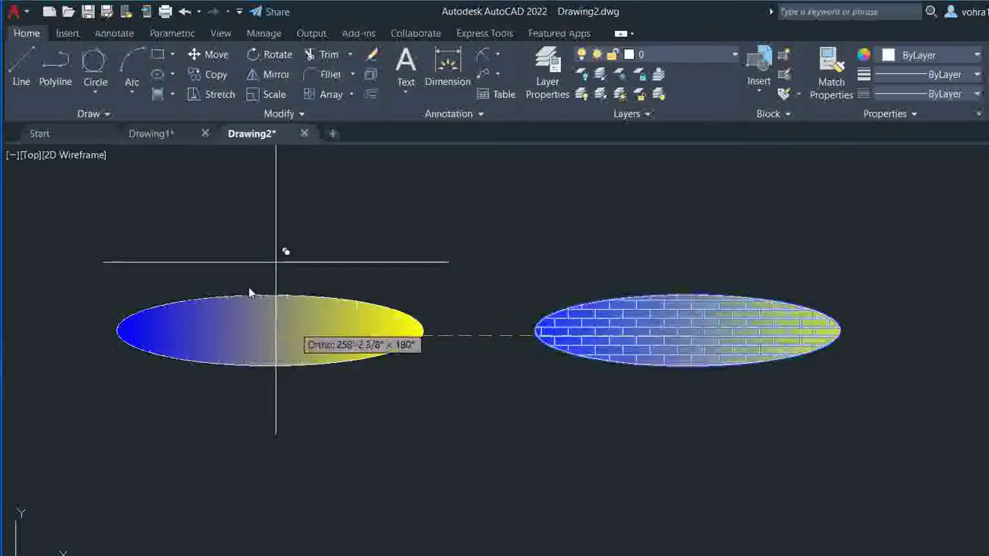
pyautogui.click(274, 258)
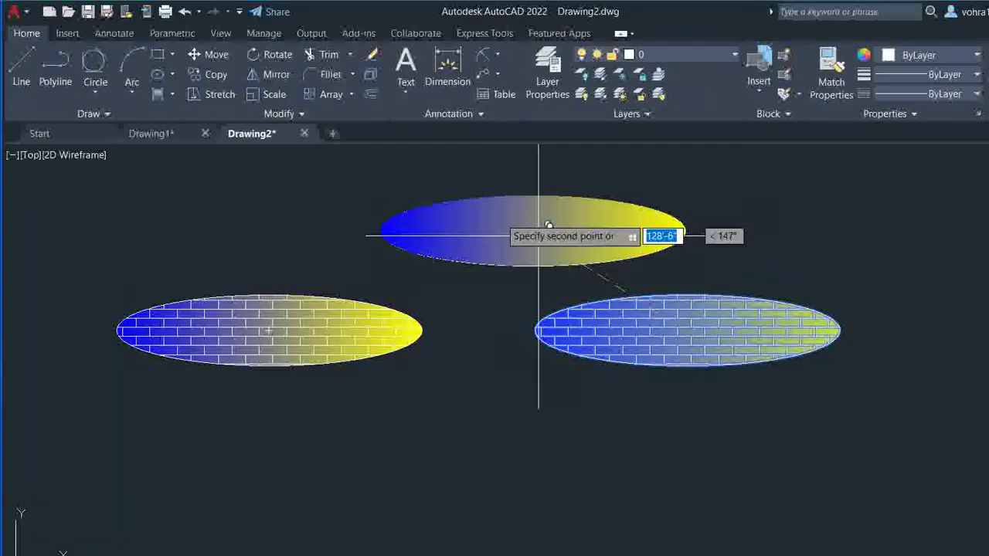
pyautogui.click(376, 178)
pyautogui.click(290, 435)
pyautogui.click(730, 495)
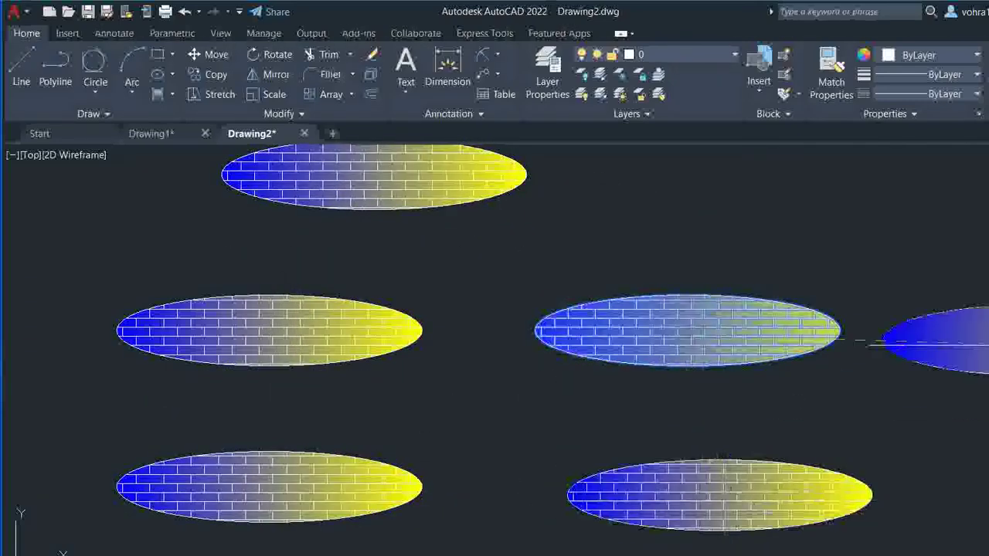
pyautogui.click(985, 340)
pyautogui.click(986, 210)
pyautogui.click(691, 229)
pyautogui.press('Return')
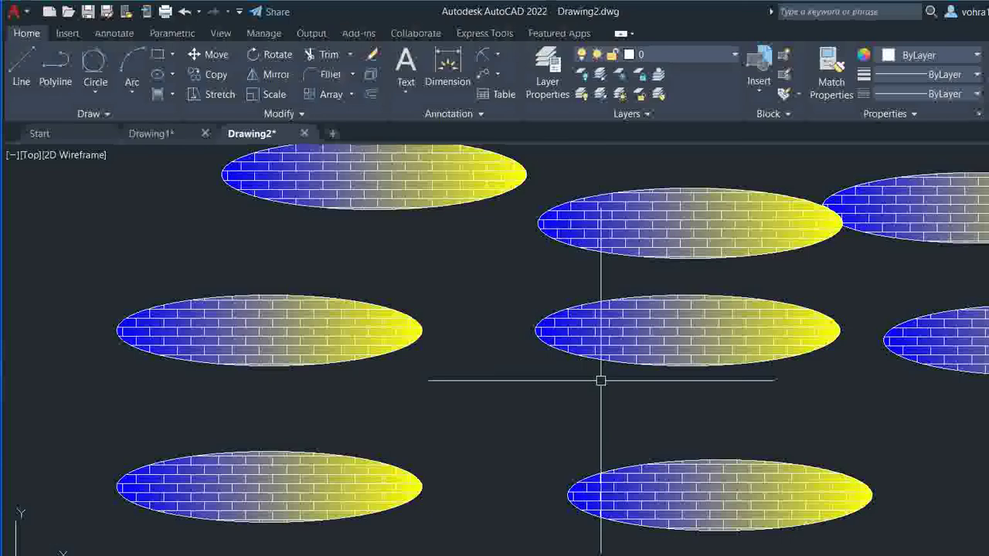
pyautogui.hotkey('ctrl', 'z')
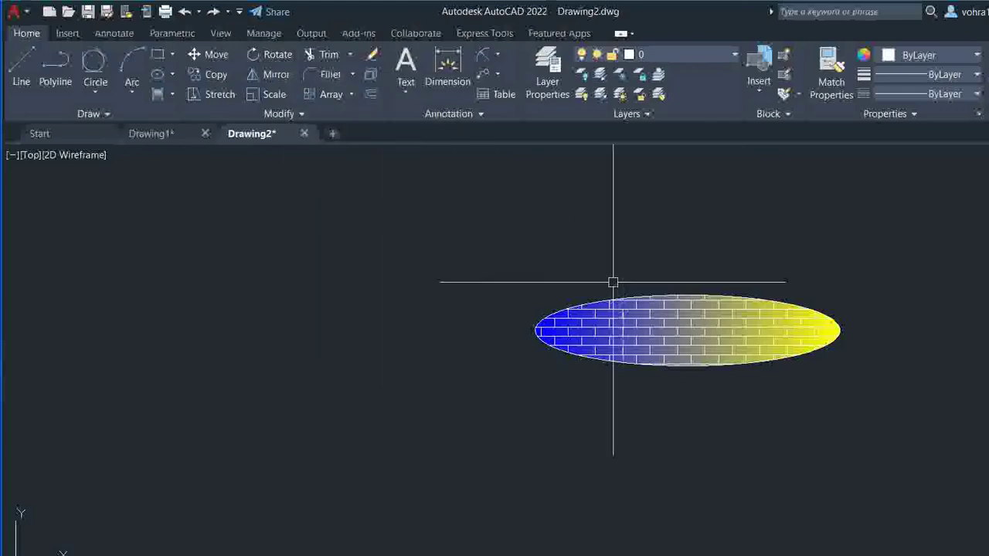
pyautogui.moveTo(611, 280); pyautogui.dragTo(524, 317, button='middle')
pyautogui.write('RO')
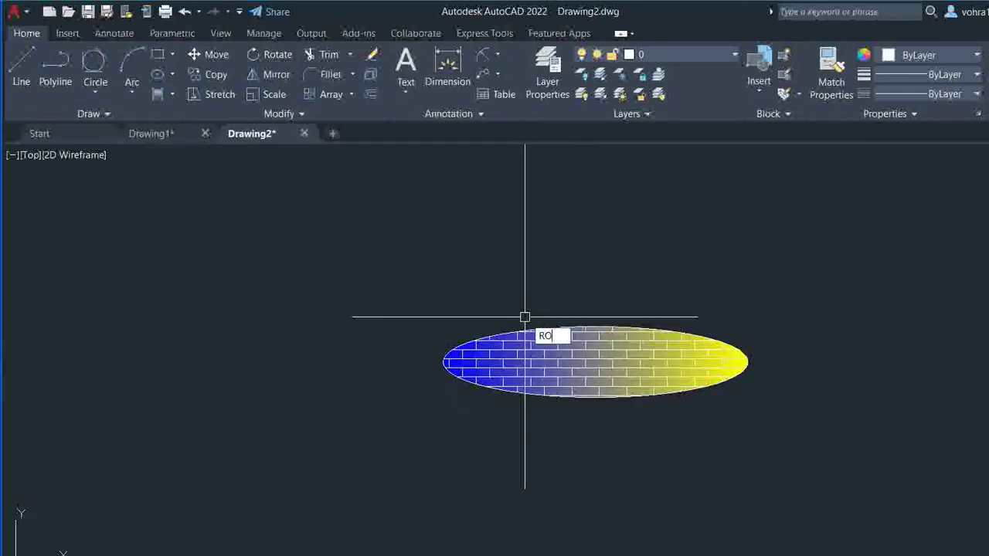
pyautogui.press('Return')
pyautogui.click(831, 278)
pyautogui.click(446, 468)
pyautogui.press('Return')
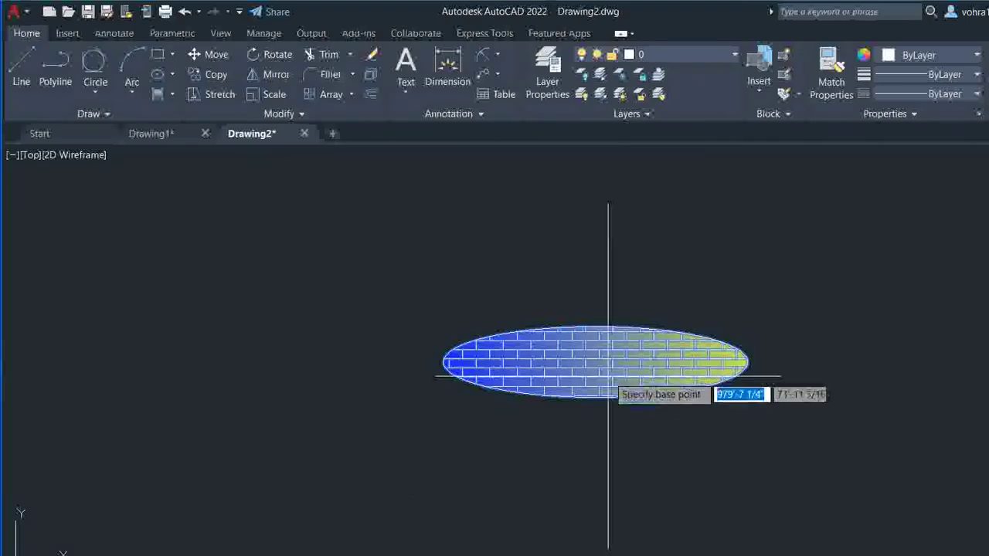
pyautogui.click(591, 360)
pyautogui.click(605, 212)
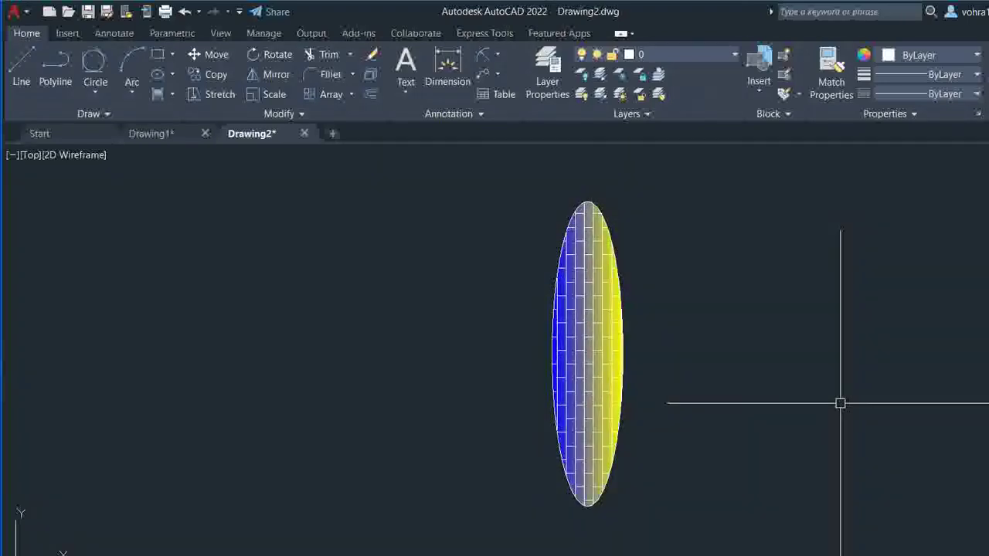
pyautogui.hotkey('ctrl', 'z')
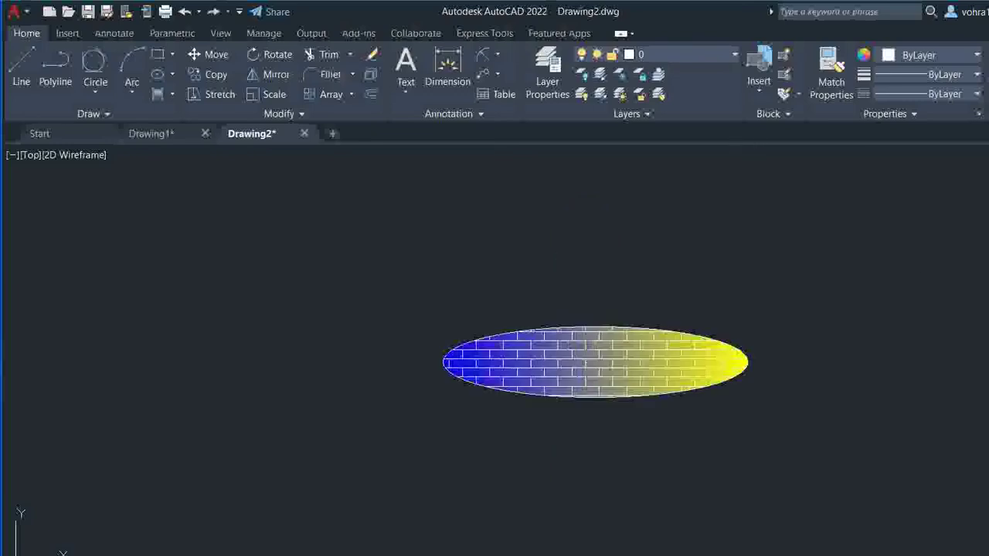
pyautogui.write('Ro')
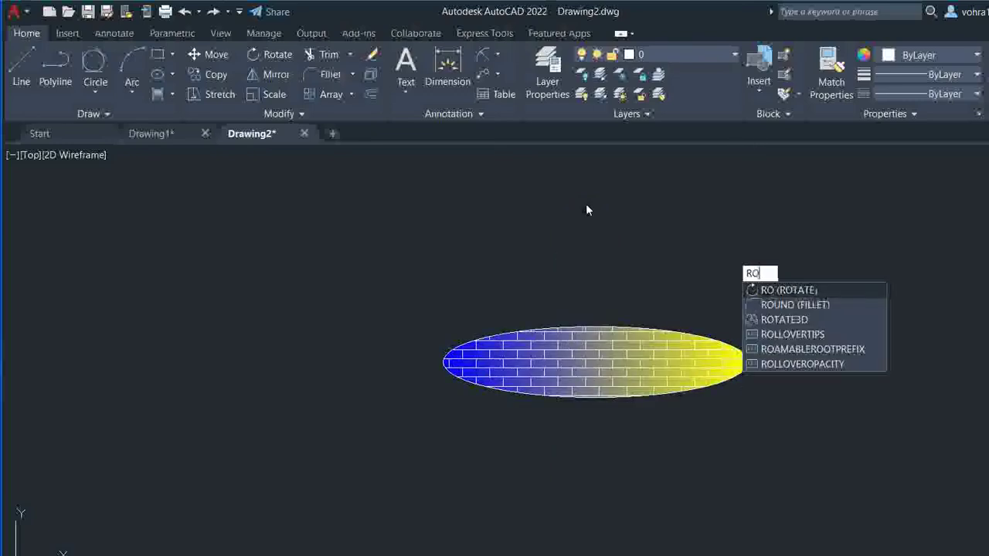
pyautogui.press('Return')
pyautogui.click(738, 264)
pyautogui.click(481, 469)
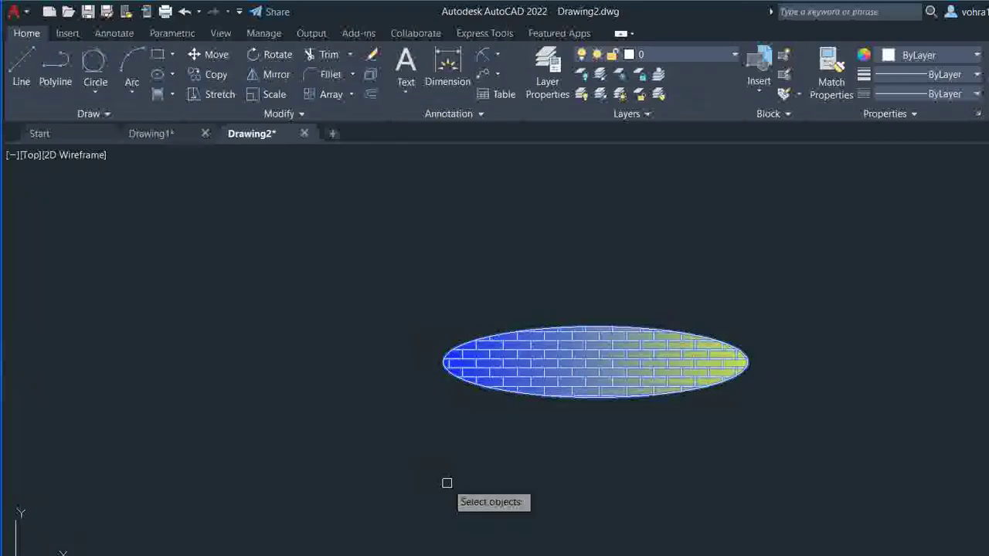
pyautogui.press('Return')
pyautogui.click(595, 363)
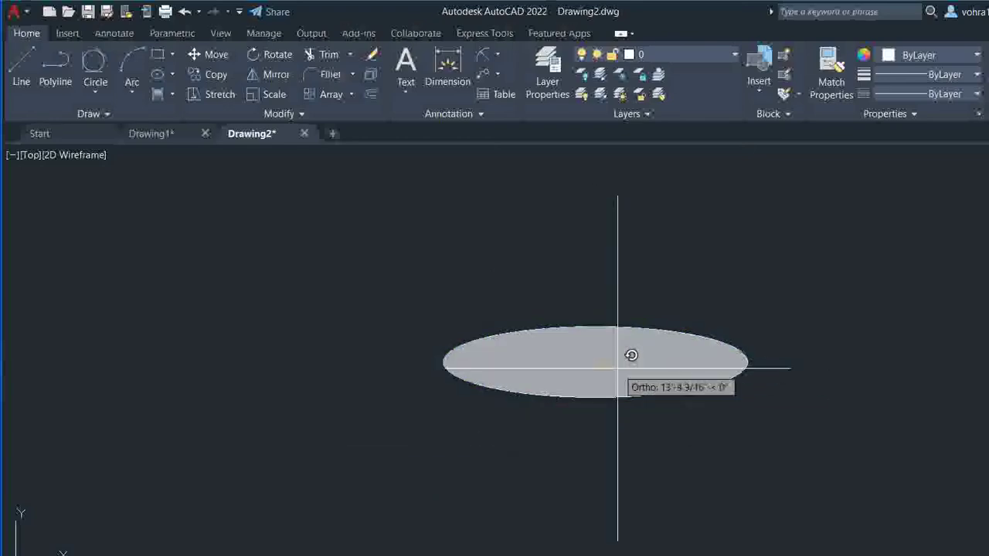
pyautogui.write('30')
pyautogui.press('Return')
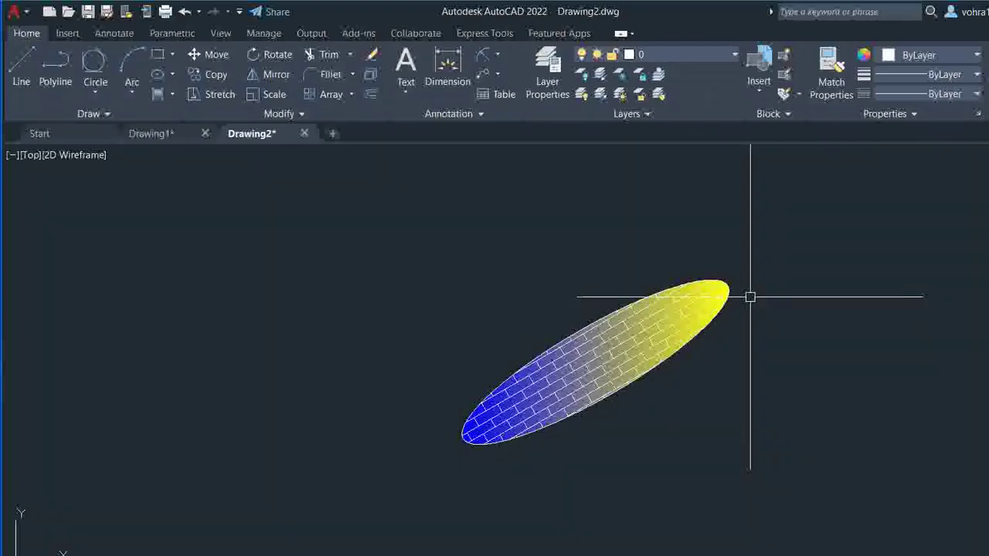
pyautogui.hotkey('ctrl', 'z')
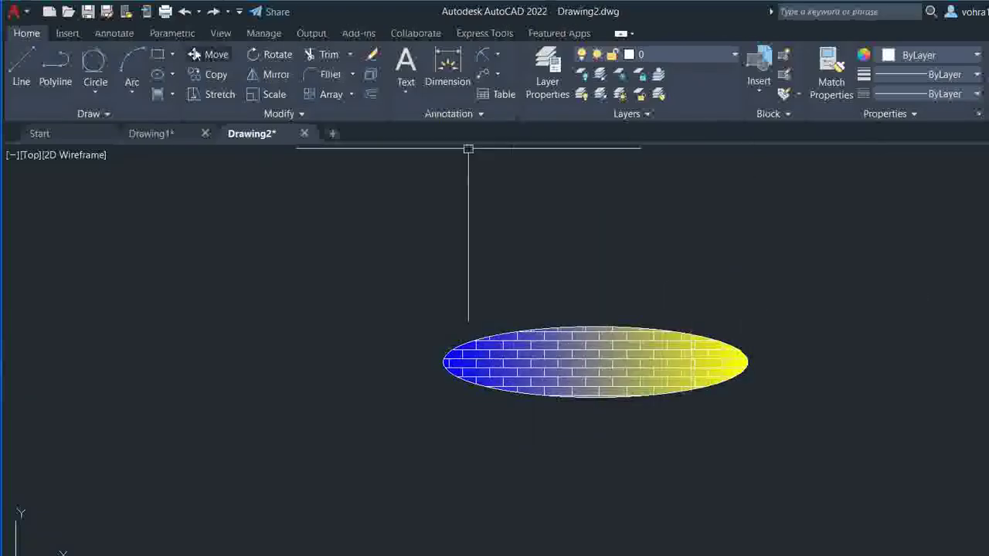
pyautogui.moveTo(602, 440); pyautogui.dragTo(505, 402, button='middle')
pyautogui.write('MI')
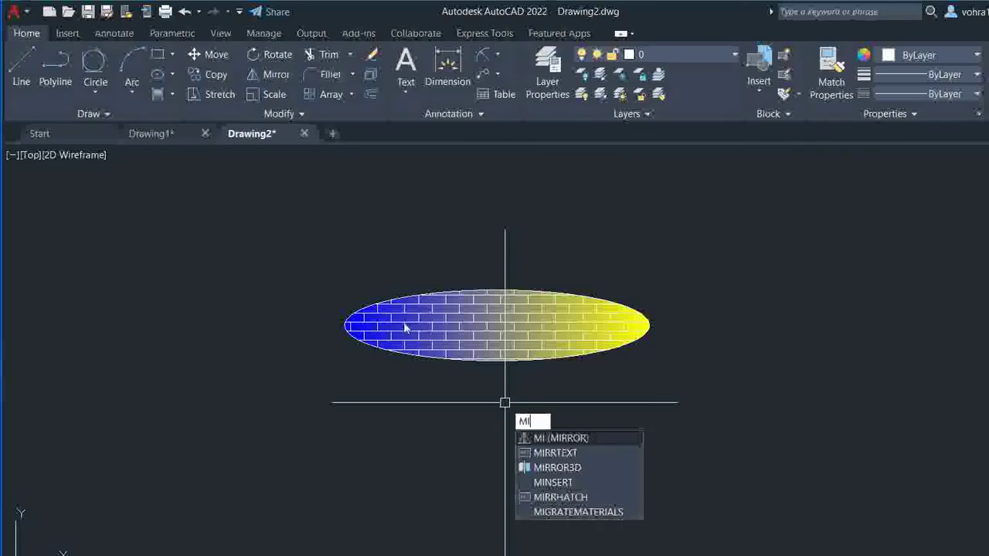
# Step: Mirror the hatched ellipse about a horizontal line, answering No to erasing the source
pyautogui.press('Return')
pyautogui.click(655, 235)
pyautogui.click(281, 488)
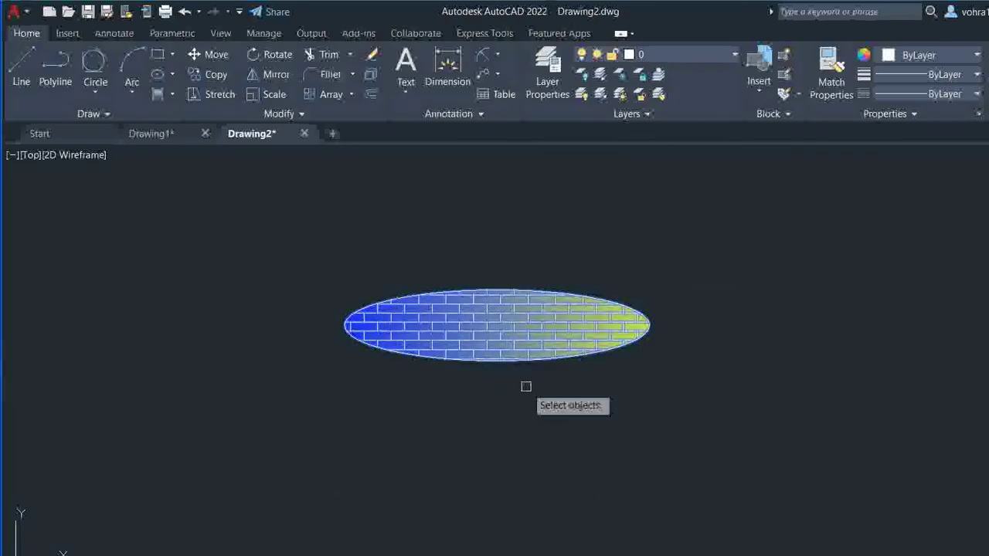
pyautogui.press('Return')
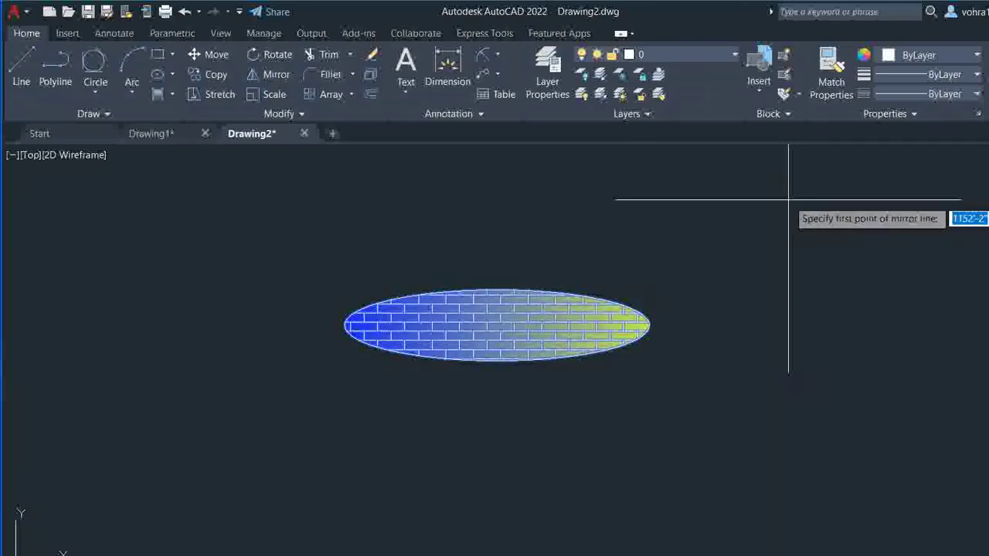
pyautogui.click(788, 199)
pyautogui.moveTo(319, 228); pyautogui.dragTo(313, 390, button='middle')
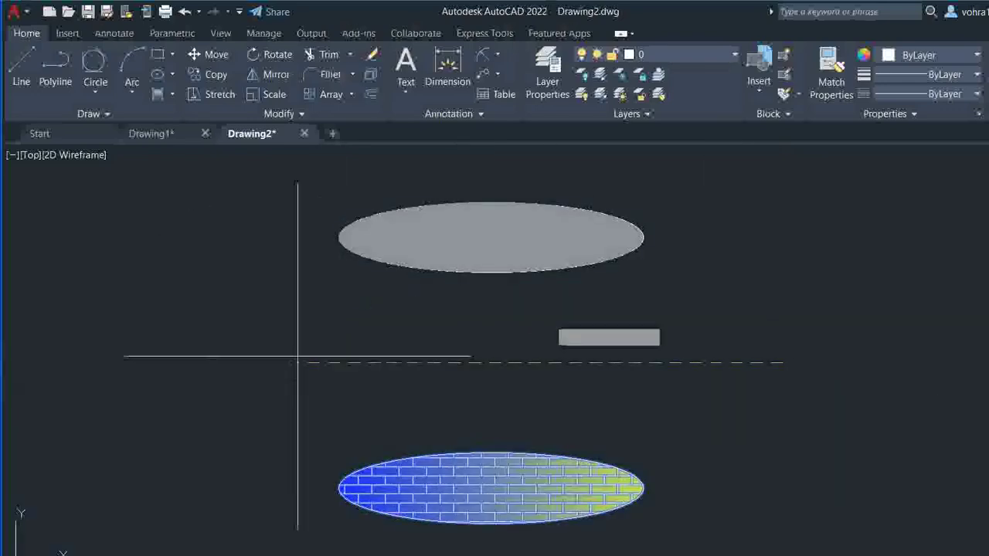
pyautogui.click(265, 362)
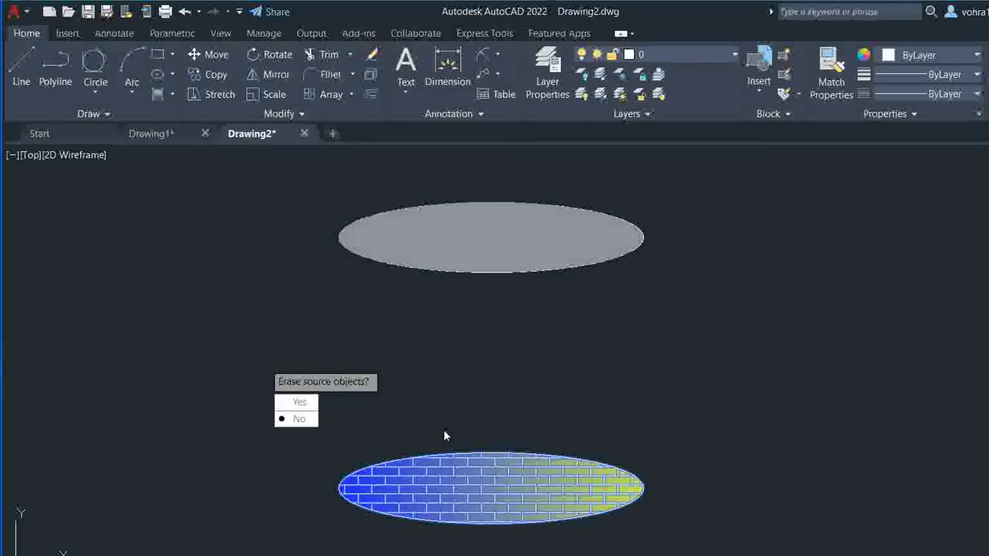
pyautogui.press('Return')
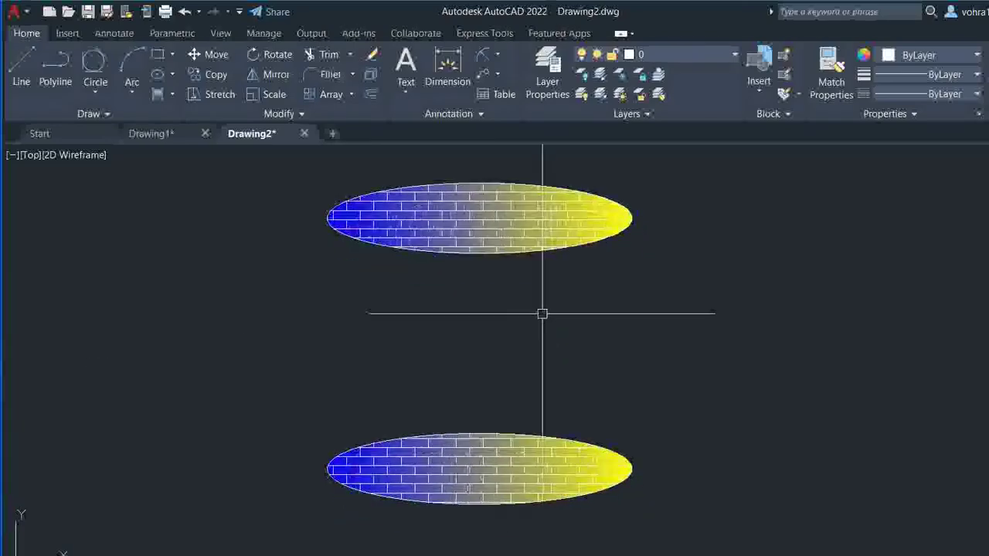
# Step: Delete the upper mirrored ellipse and recentre the view on the remaining one
pyautogui.scroll(-2, 550, 324)
pyautogui.click(691, 173)
pyautogui.click(323, 368)
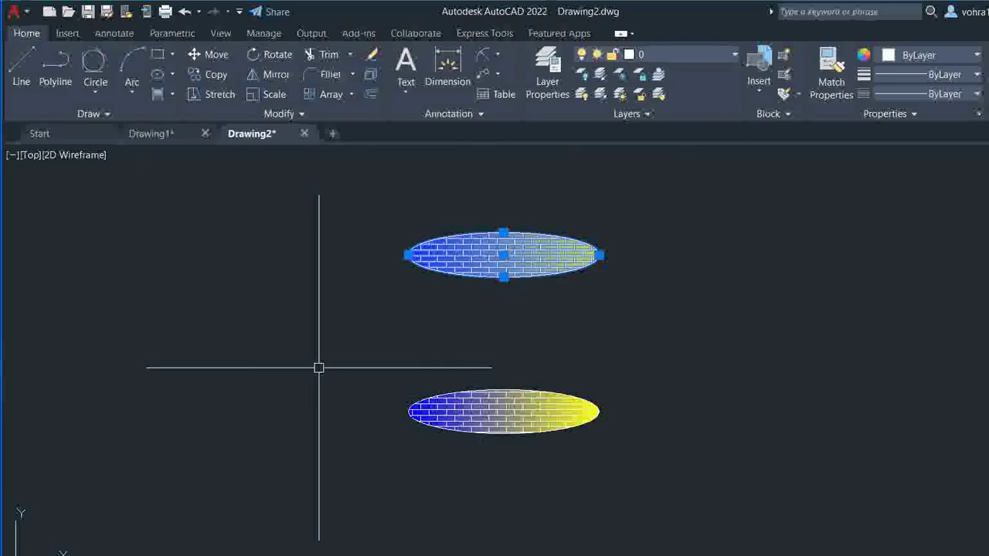
pyautogui.press('Delete')
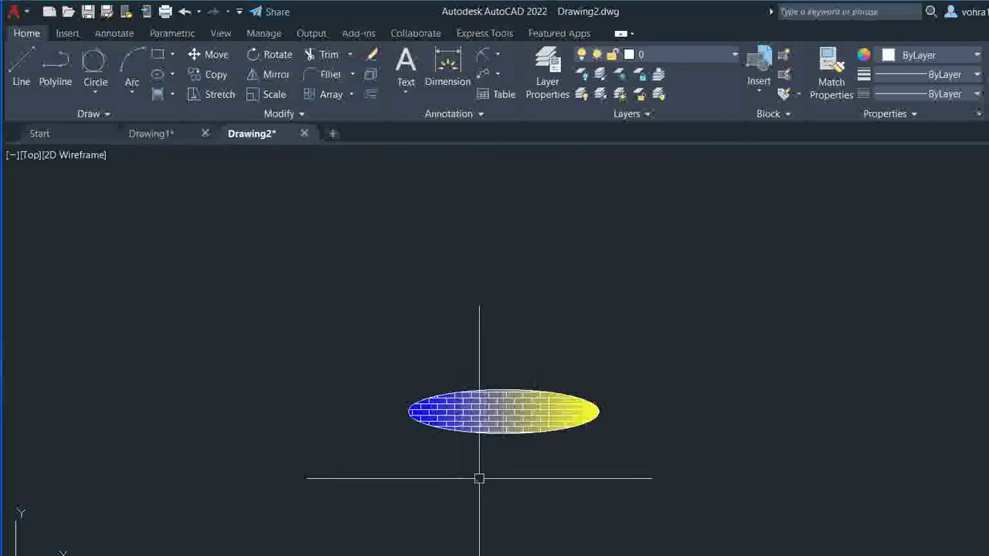
pyautogui.scroll(2, 510, 406)
pyautogui.moveTo(510, 405); pyautogui.dragTo(484, 292, button='middle')
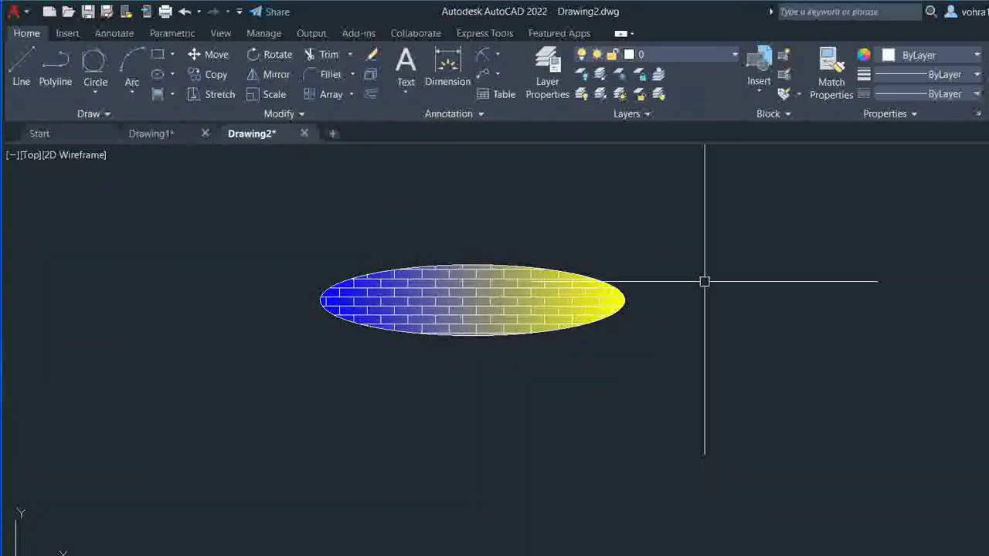
# Step: Enlarge the hatched ellipse using its centre as the base point
pyautogui.write('co')
pyautogui.press('Return')
pyautogui.click(657, 230)
pyautogui.click(302, 446)
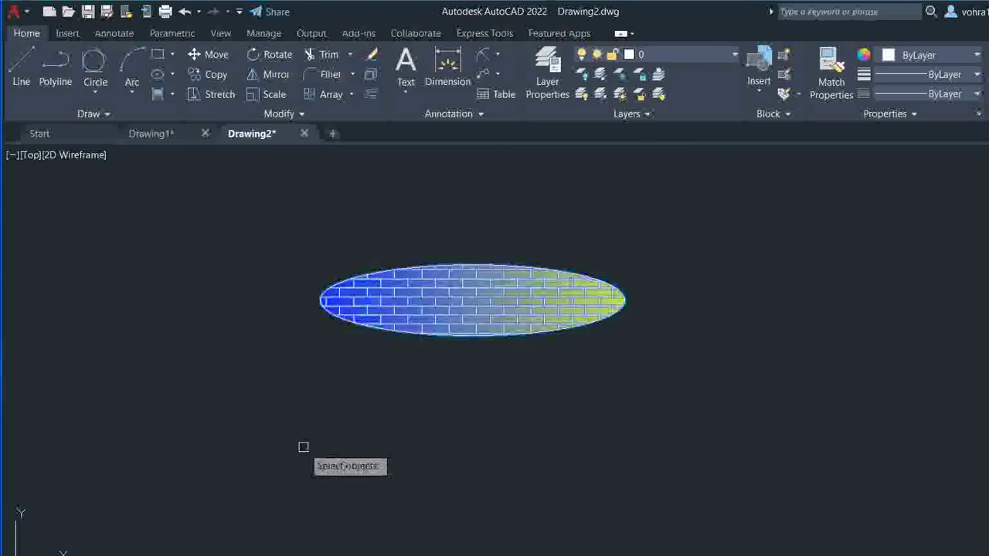
pyautogui.press('Return')
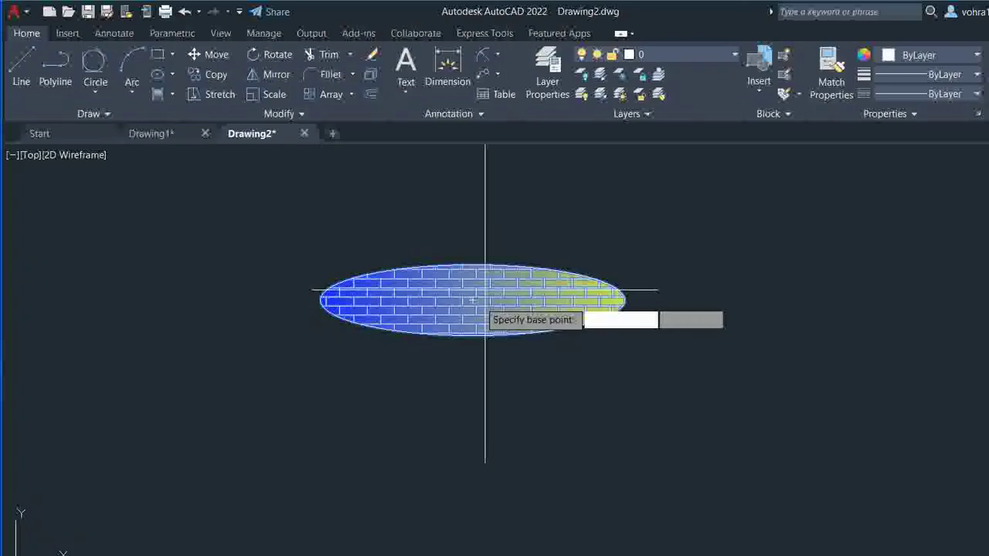
pyautogui.click(473, 301)
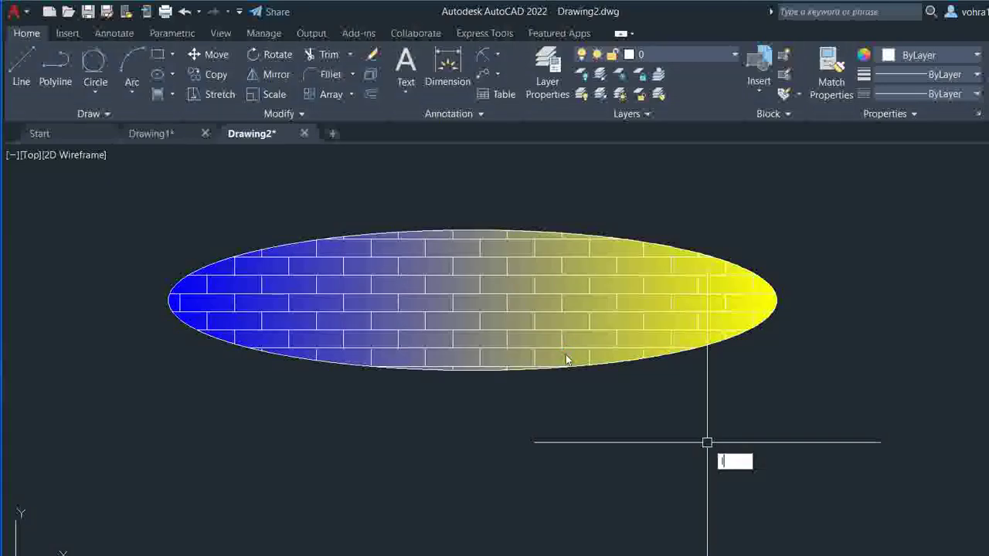
# Step: Draw a long horizontal line beneath the ellipse
pyautogui.write('l')
pyautogui.press('Return')
pyautogui.click(160, 429)
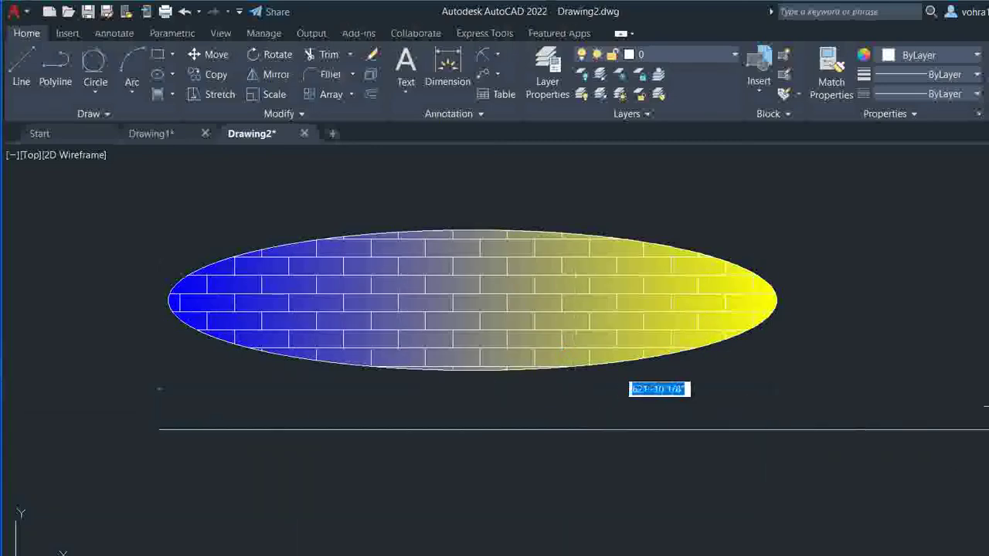
pyautogui.press('Return')
pyautogui.press('Return')
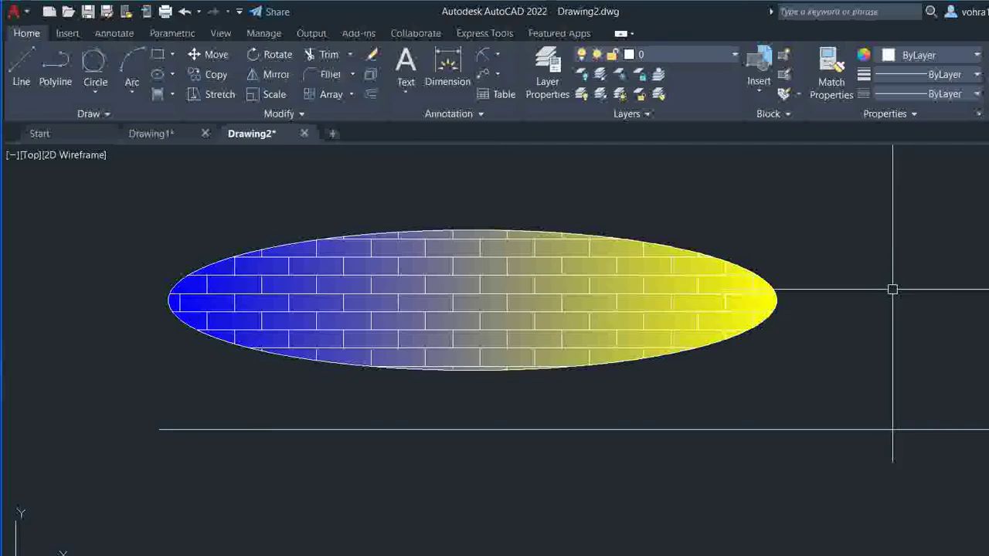
pyautogui.write('sc')
# Step: Scale the ellipse by reference, from its left-to-right quadrant span to a larger length
pyautogui.press('Return')
pyautogui.click(775, 232)
pyautogui.click(634, 390)
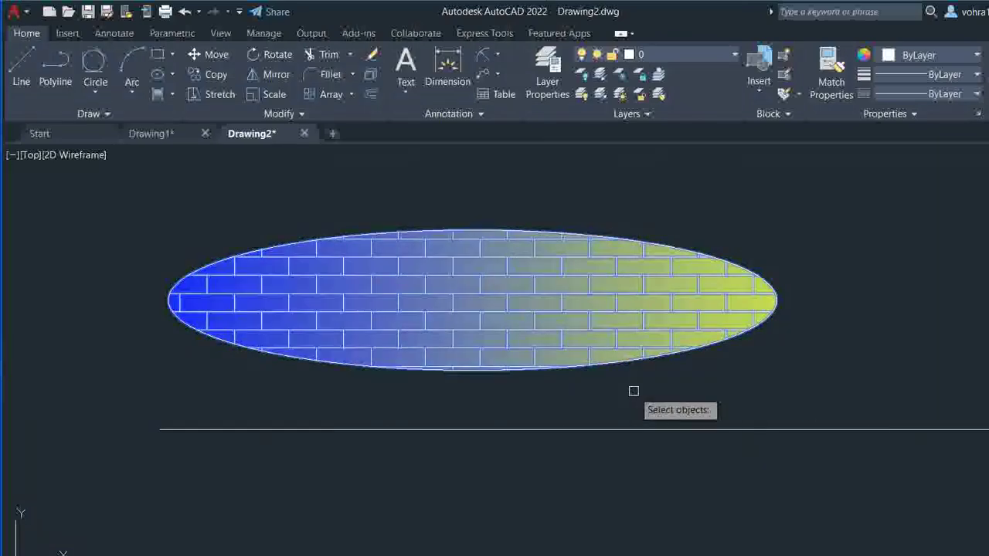
pyautogui.press('Return')
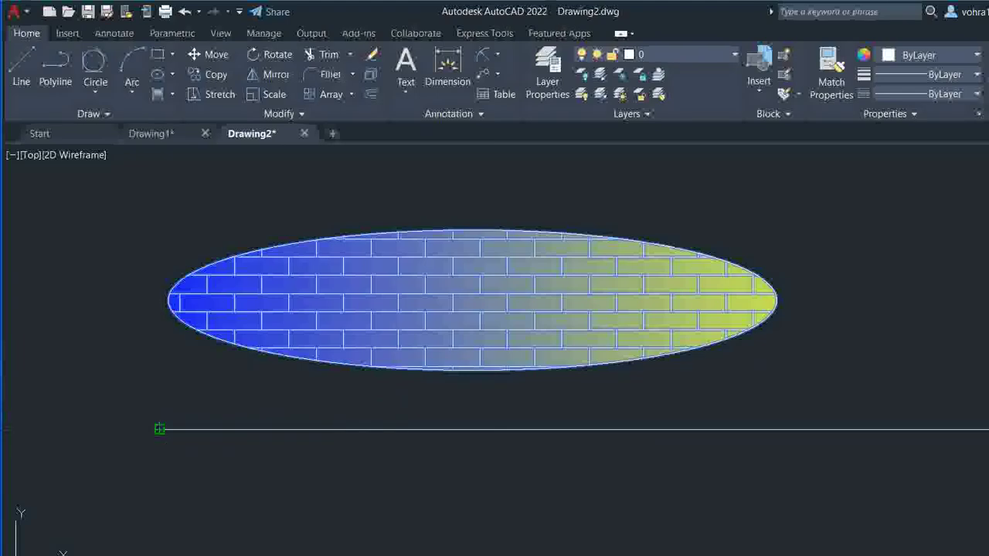
pyautogui.click(159, 429)
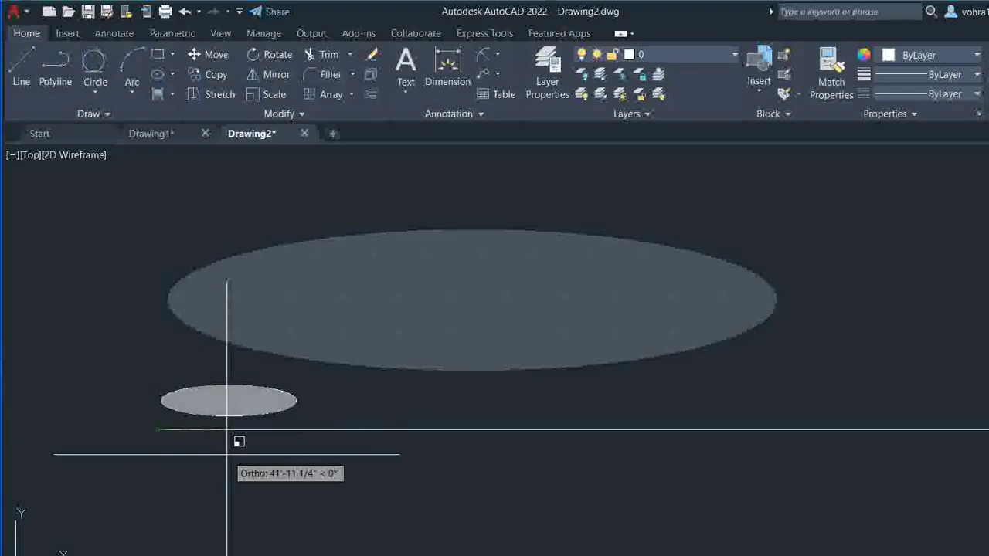
pyautogui.write('r')
pyautogui.press('Return')
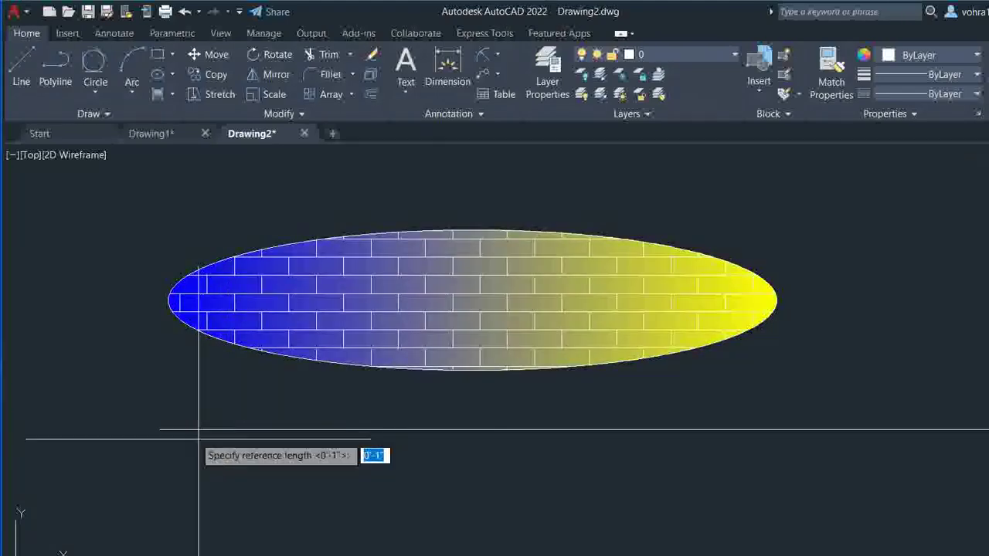
pyautogui.click(168, 300)
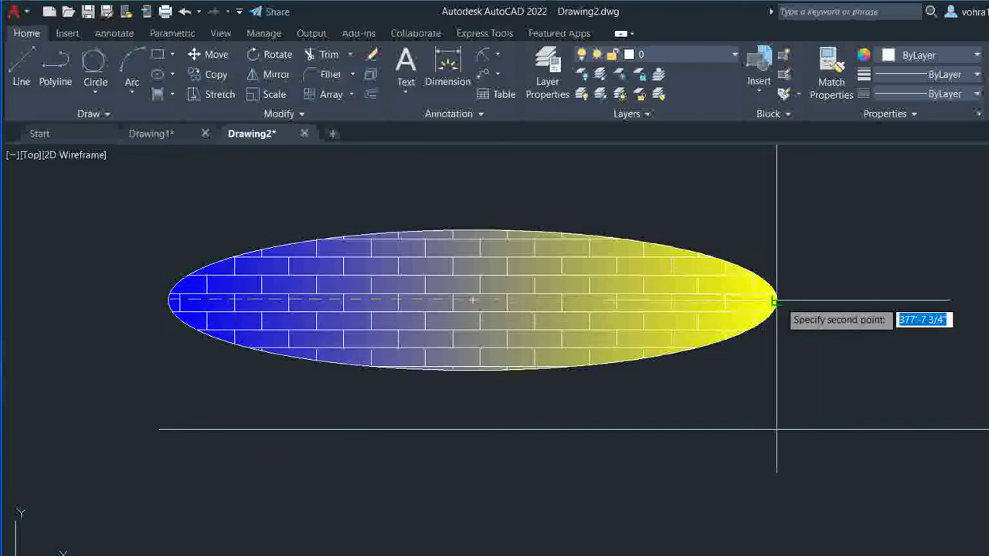
pyautogui.click(775, 301)
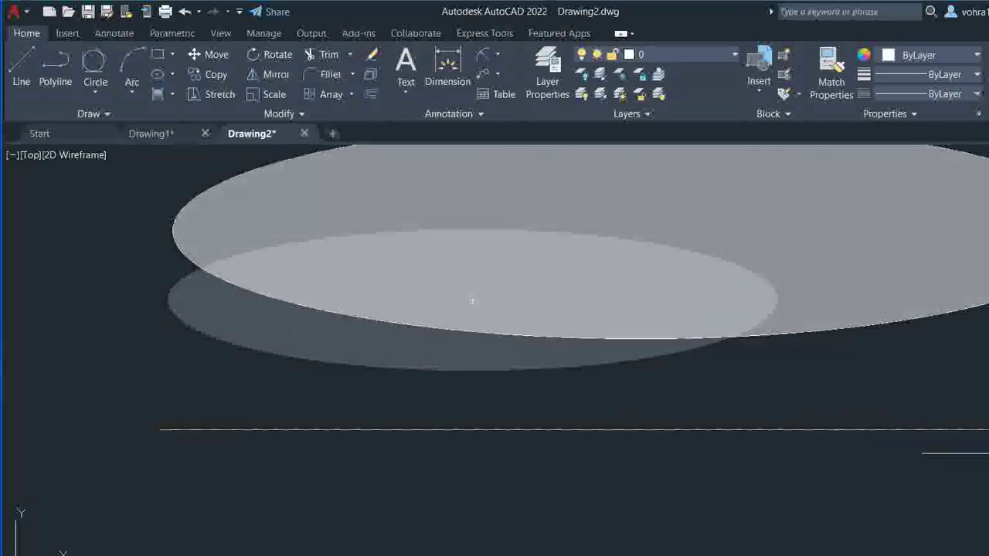
pyautogui.click(471, 300)
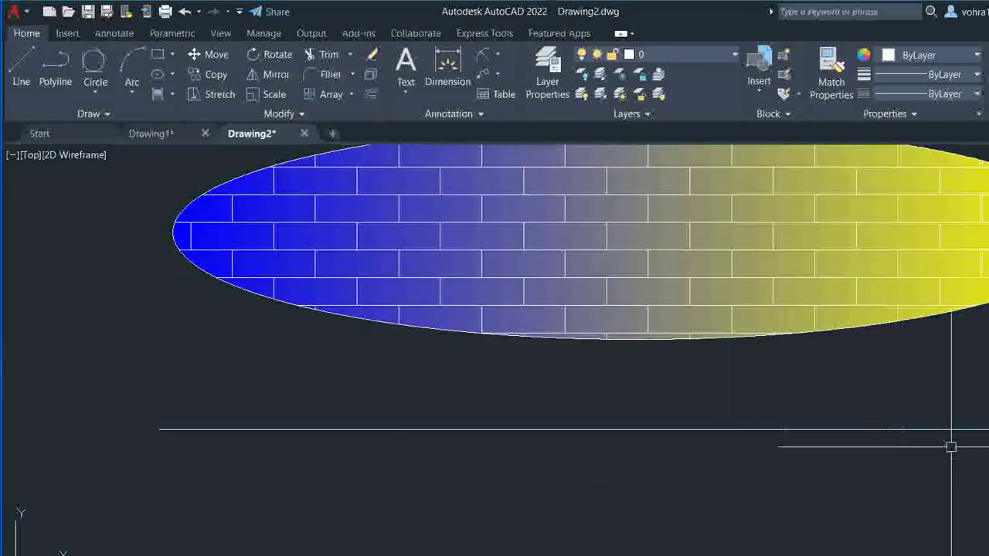
# Step: Delete the horizontal line beneath the ellipse
pyautogui.click(986, 386)
pyautogui.click(538, 510)
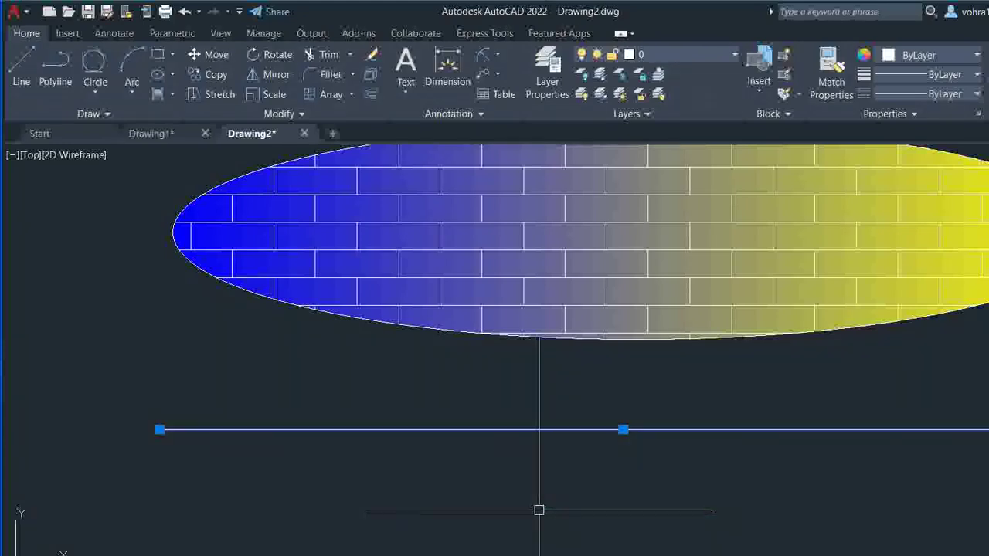
pyautogui.press('Delete')
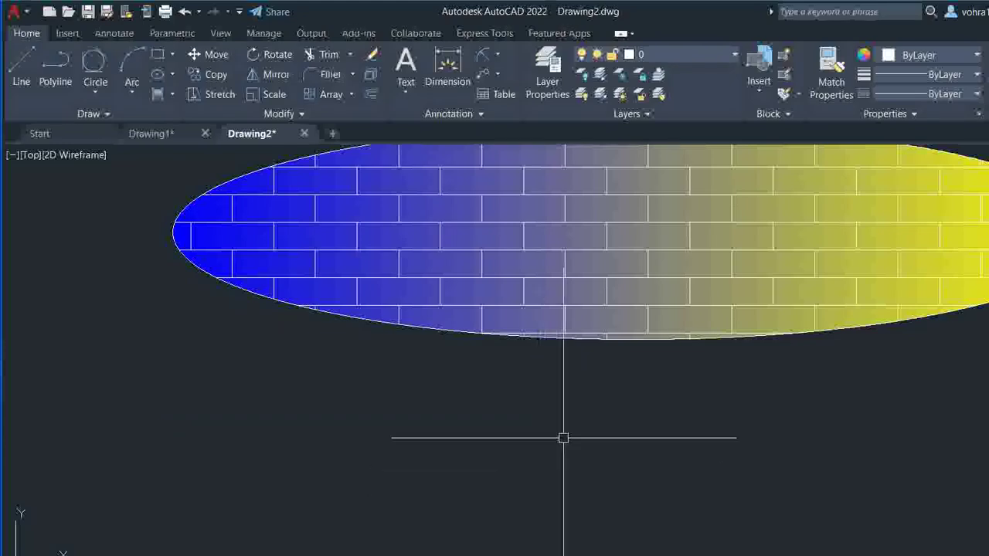
pyautogui.scroll(-6, 580, 417)
pyautogui.scroll(2, 576, 376)
pyautogui.scroll(2, 575, 376)
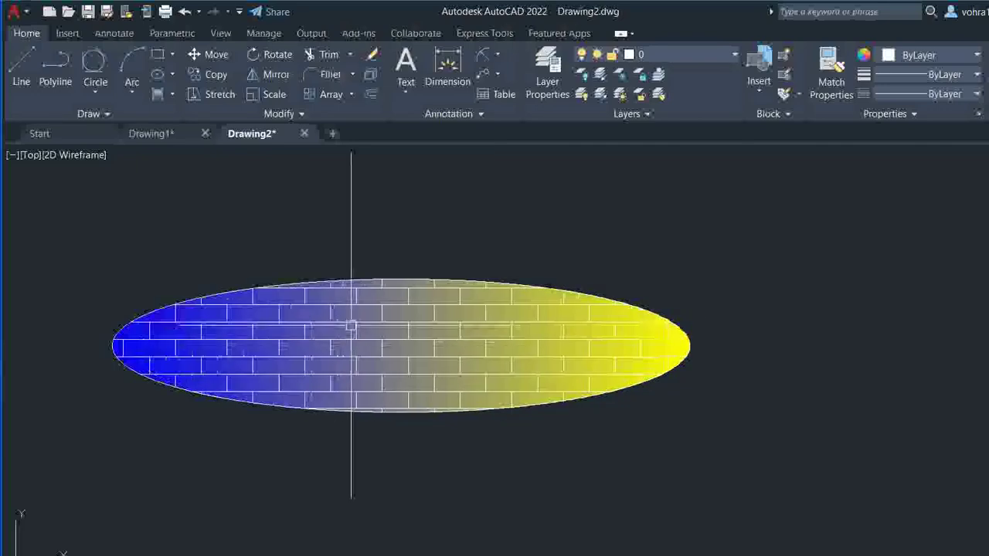
# Step: Delete the brick-and-gradient hatched ellipse
pyautogui.click(788, 232)
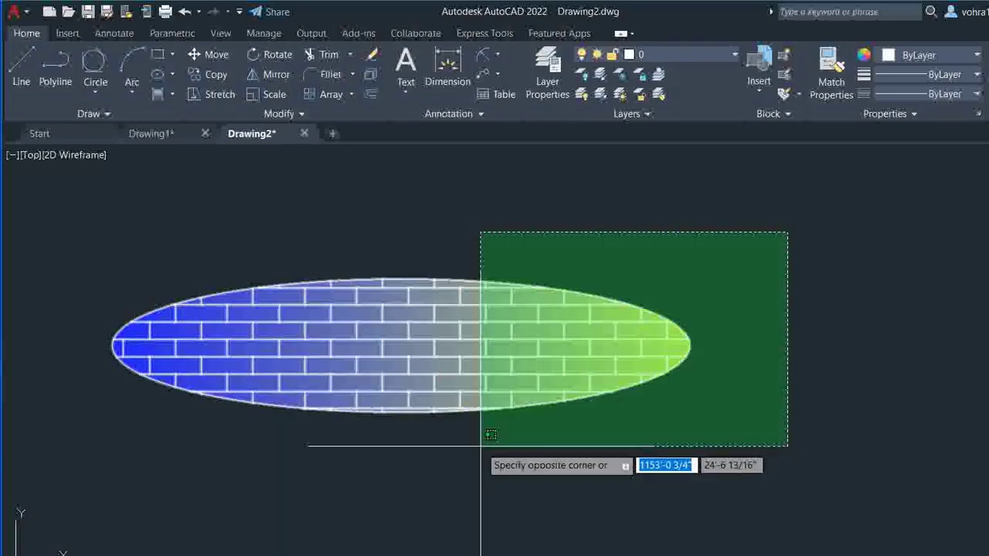
pyautogui.click(480, 444)
pyautogui.press('Delete')
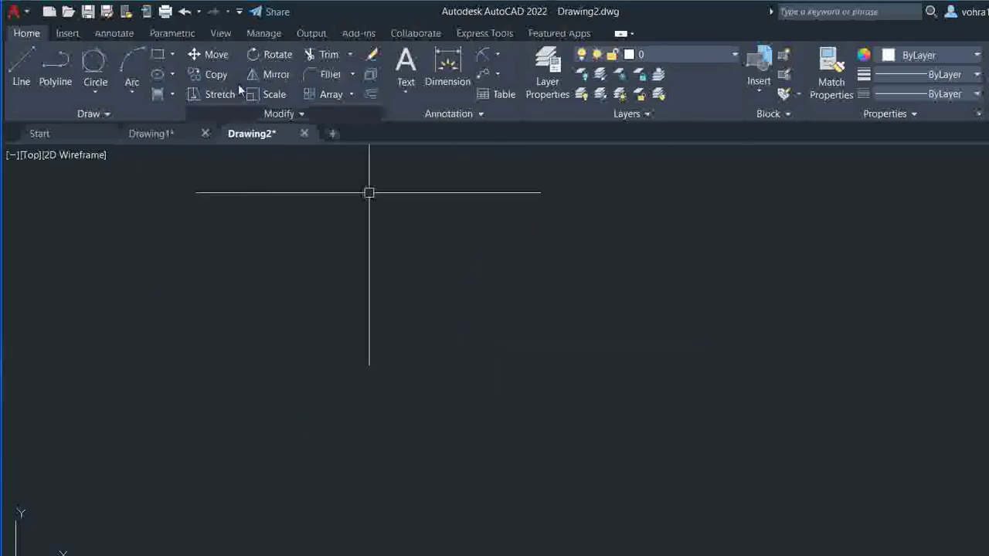
# Step: Draw a vertical line and a horizontal line crossing it with L
pyautogui.write('l')
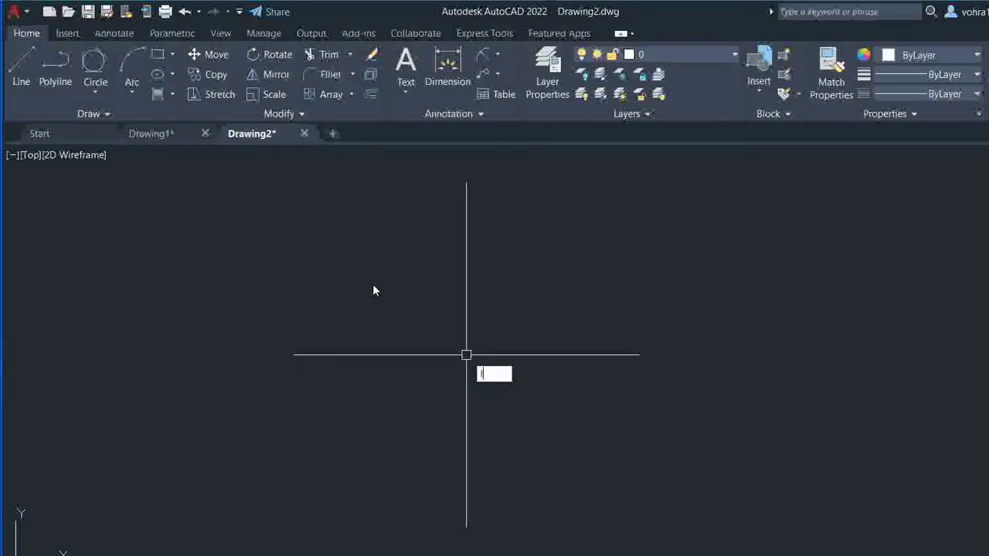
pyautogui.press('Return')
pyautogui.click(452, 203)
pyautogui.click(428, 450)
pyautogui.press('Return')
pyautogui.press('Return')
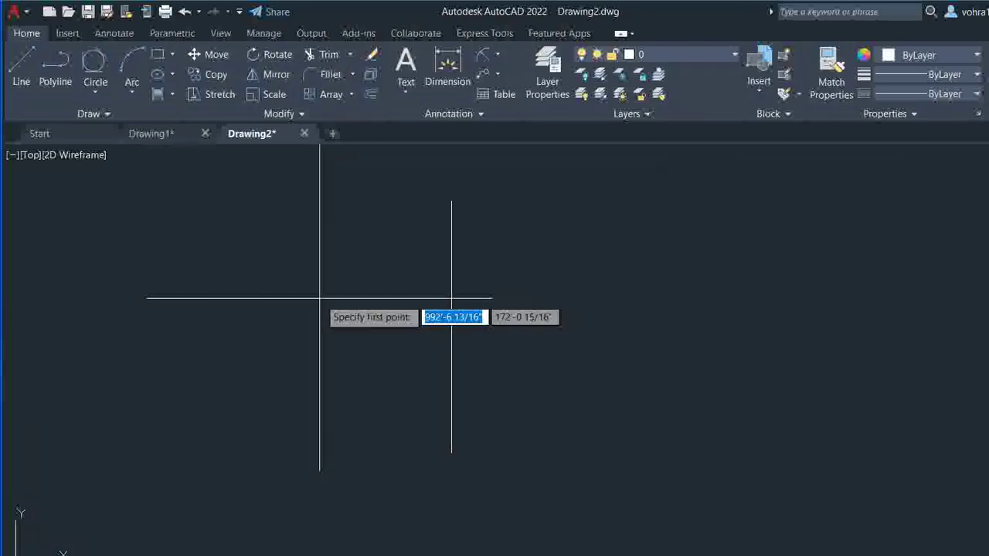
pyautogui.click(319, 296)
pyautogui.click(796, 324)
pyautogui.write('tr')
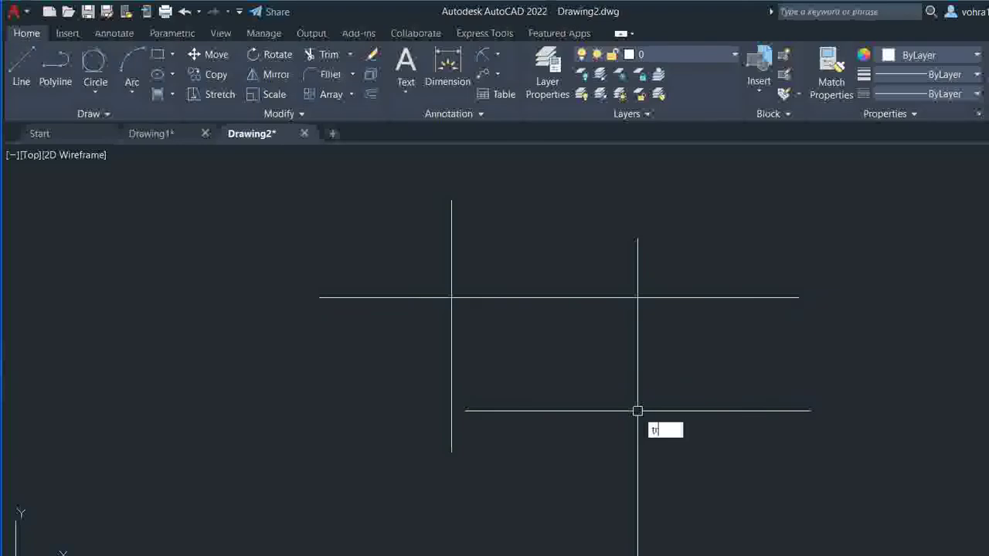
# Step: Fence-trim the horizontal and vertical crossing lines, redoing the last vertical trim, until the canvas is empty
pyautogui.press('Return')
pyautogui.moveTo(598, 417); pyautogui.dragTo(603, 226)
pyautogui.moveTo(543, 194); pyautogui.dragTo(383, 278)
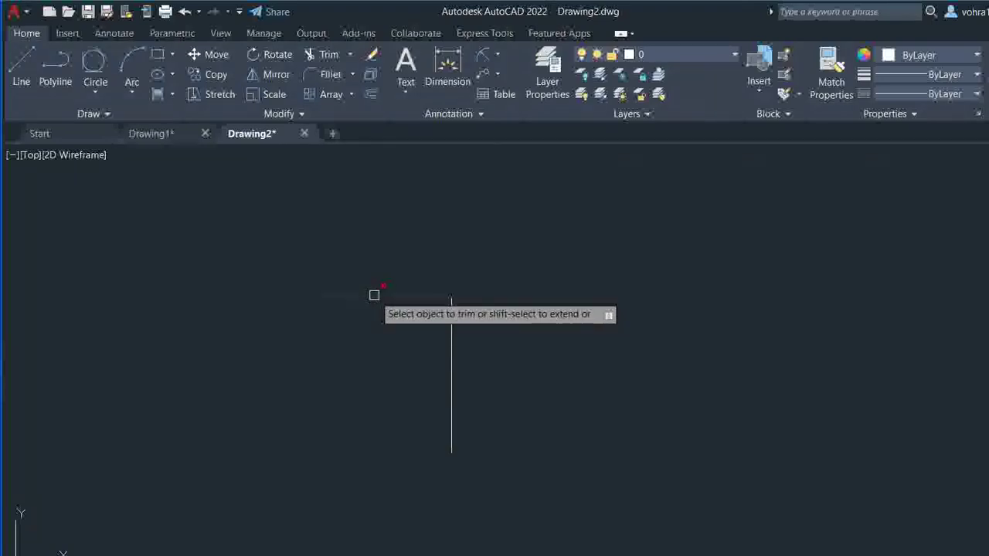
pyautogui.click(449, 359)
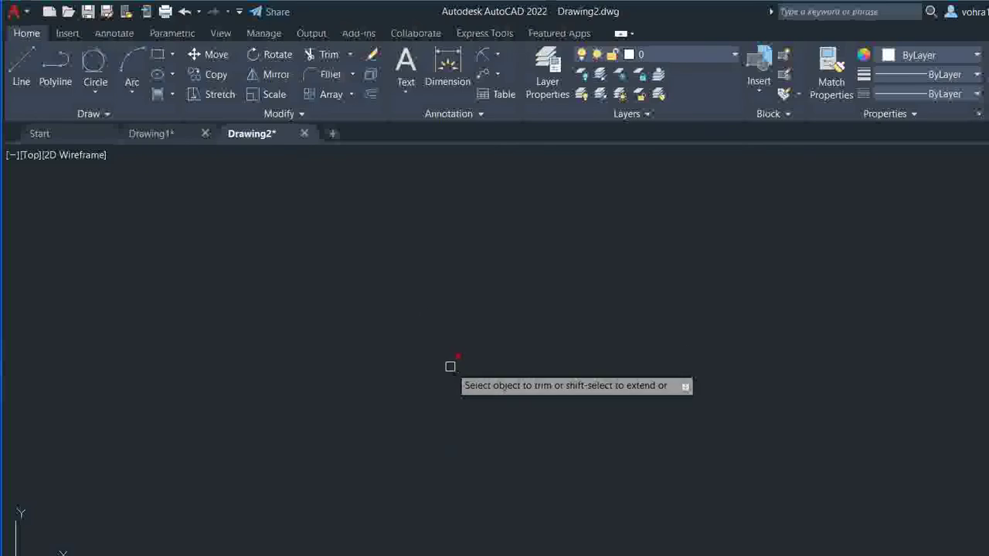
pyautogui.hotkey('ctrl', 'z')
pyautogui.click(450, 371)
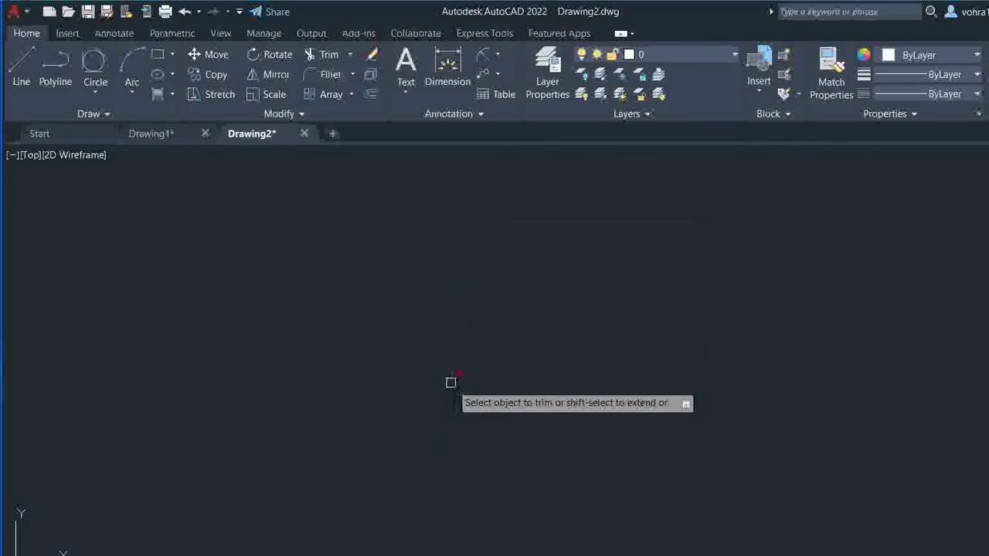
pyautogui.press('Escape')
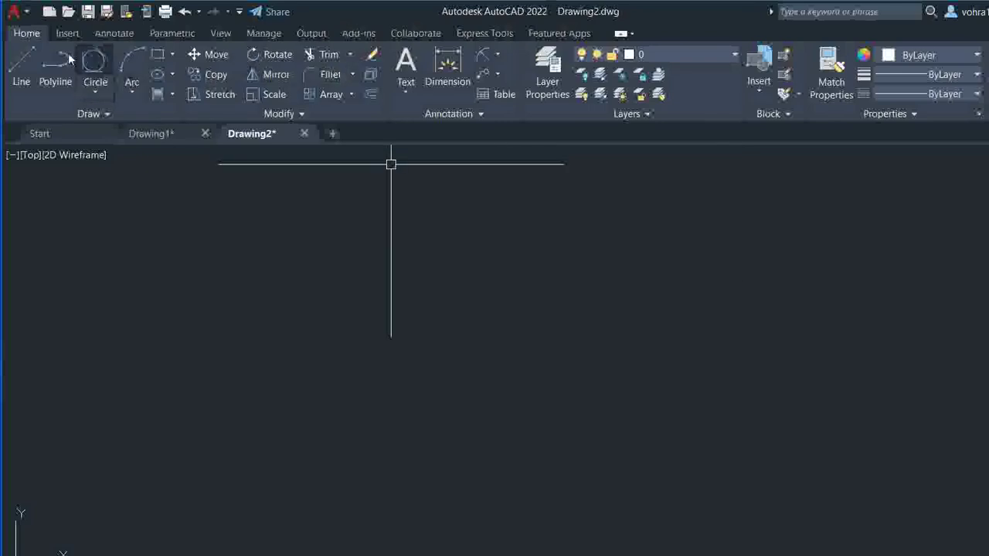
# Step: Draw a 2000-long vertical line followed by a 30-long horizontal segment, then pan right
pyautogui.click(23, 62)
pyautogui.click(448, 166)
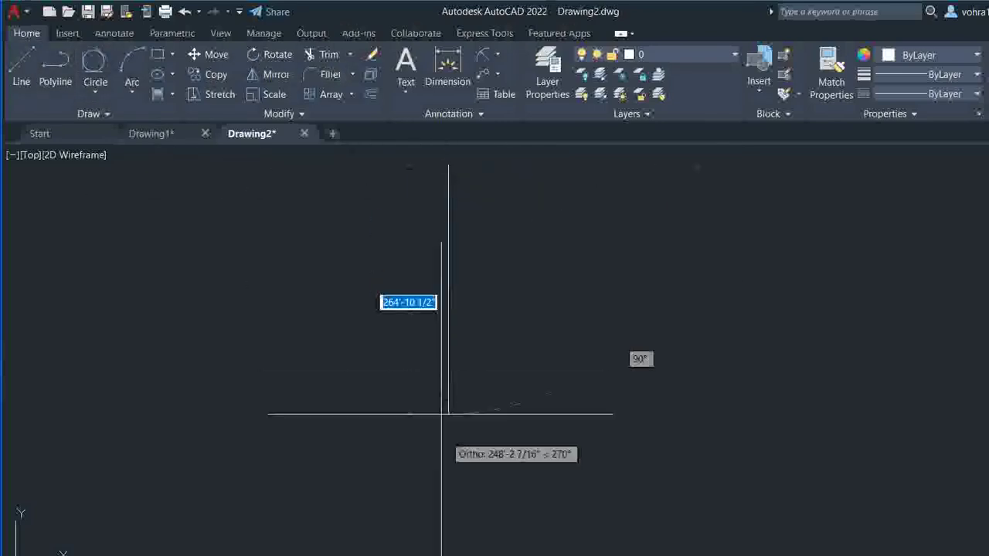
pyautogui.write('2000')
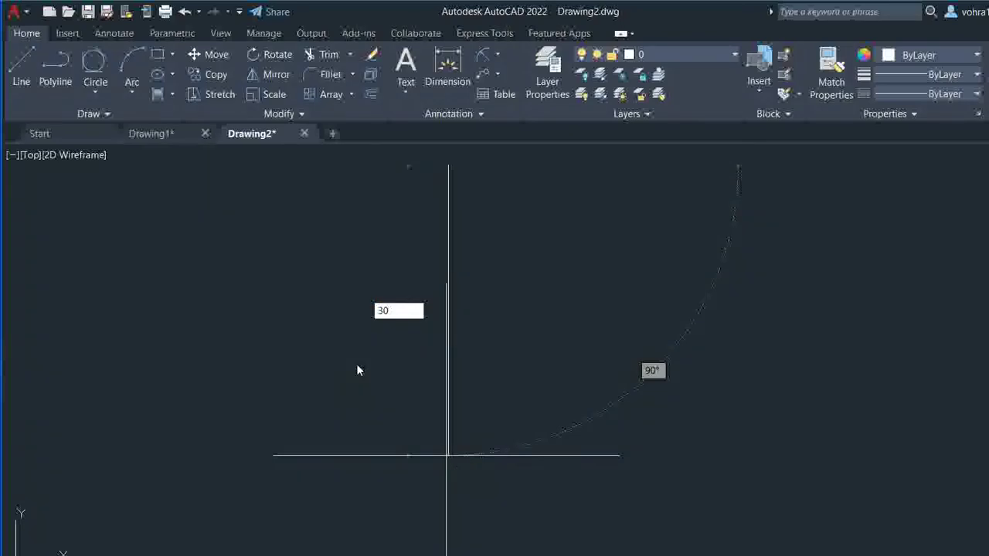
pyautogui.press('Return')
pyautogui.scroll(-3, 482, 334)
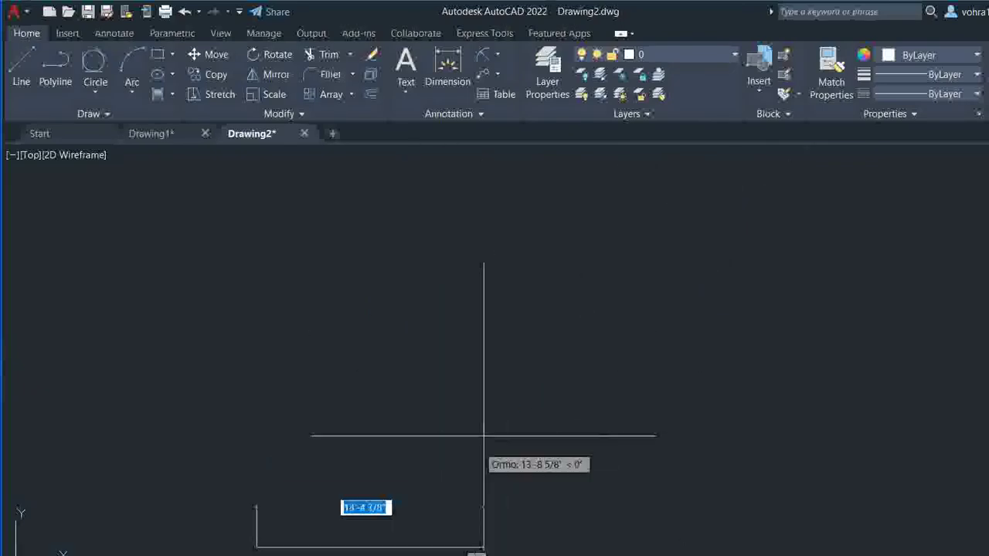
pyautogui.click(486, 435)
pyautogui.scroll(3, 378, 324)
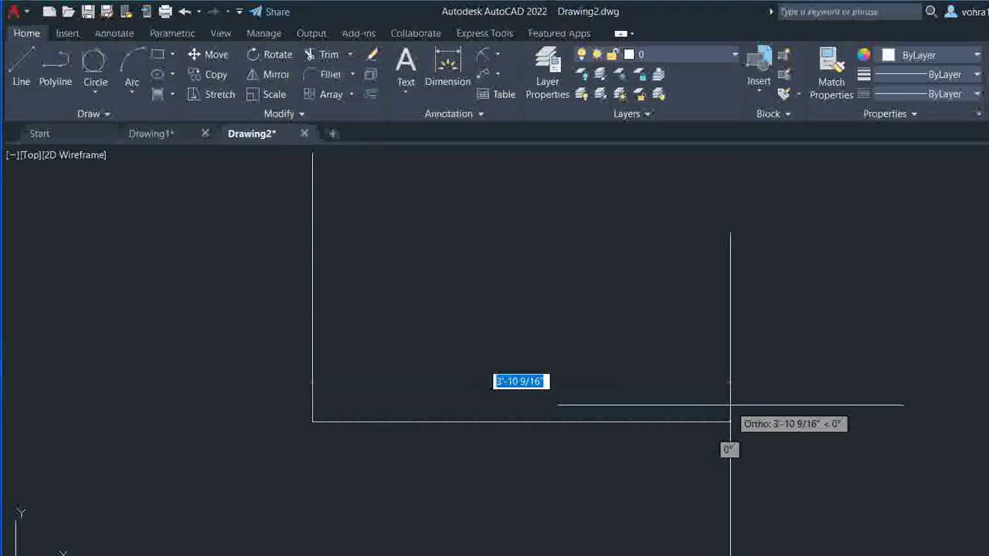
pyautogui.write('30')
pyautogui.press('Return')
pyautogui.moveTo(347, 309); pyautogui.dragTo(447, 302, button='middle')
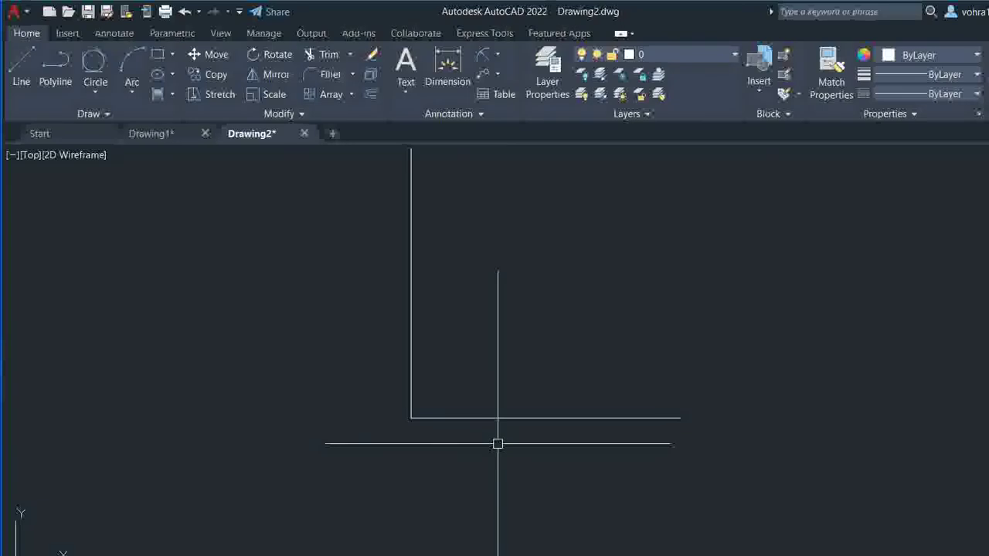
pyautogui.write('f')
# Step: Start FILLET and choose its Radius option
pyautogui.press('Return')
pyautogui.write('r')
pyautogui.press('Return')
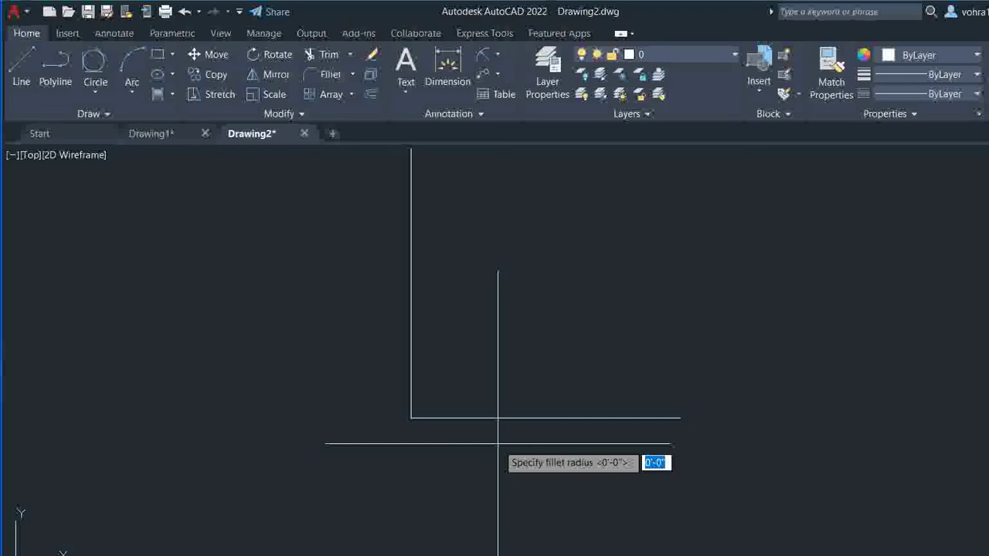
# Step: Fillet the L corner with radius 5 using the horizontal and vertical lines
pyautogui.press('Return')
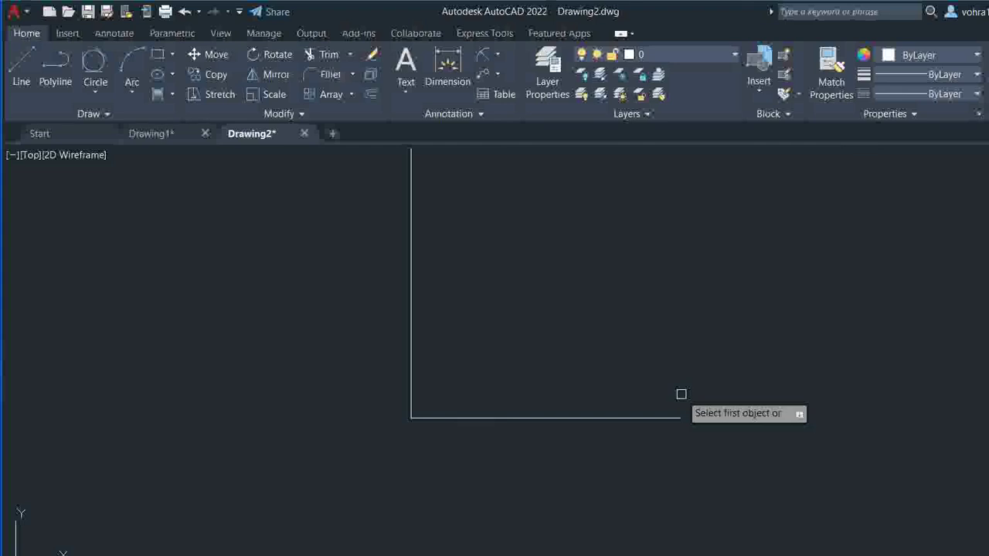
pyautogui.click(485, 418)
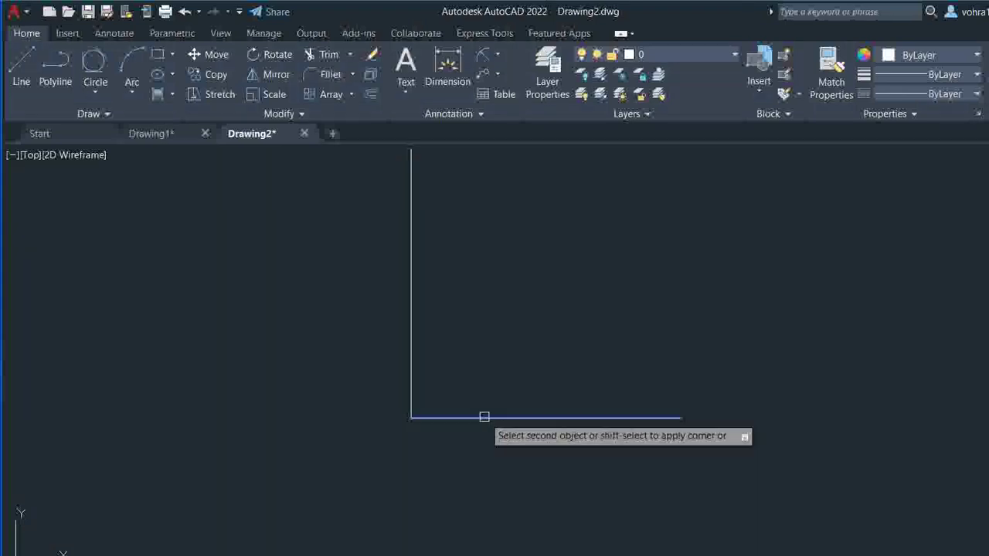
pyautogui.click(409, 337)
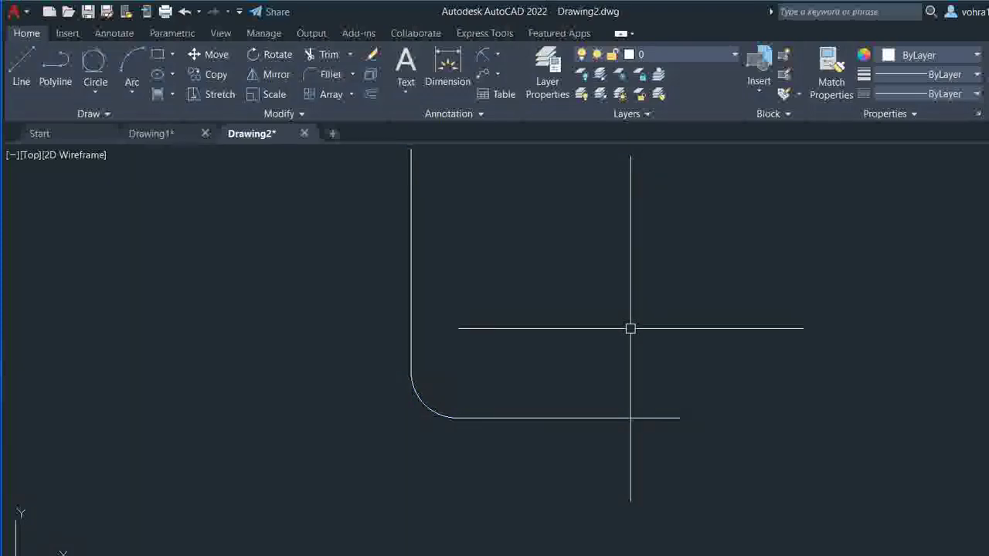
# Step: Undo the fillet and start a new one with radius 5
pyautogui.hotkey('ctrl', 'z')
pyautogui.press('Return')
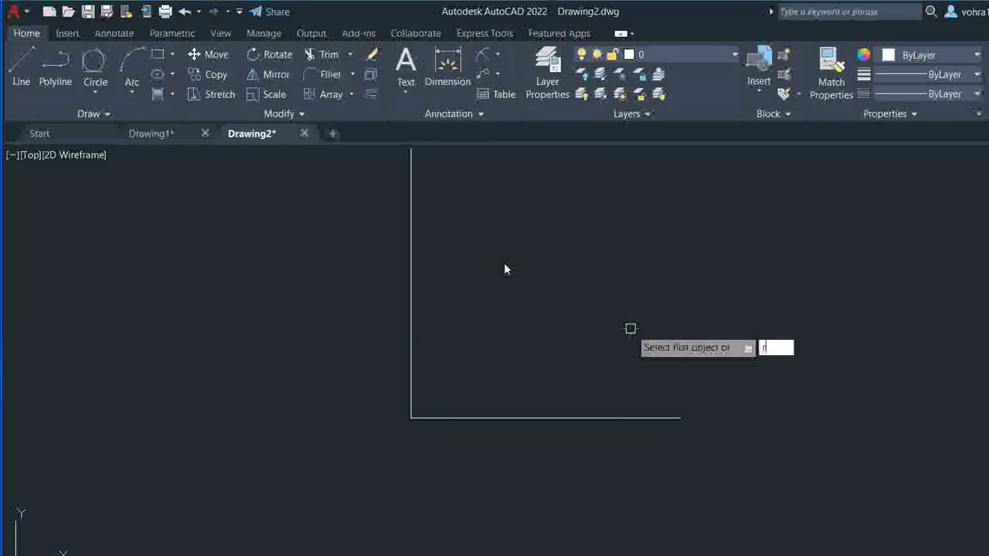
pyautogui.write('r')
pyautogui.press('Return')
pyautogui.write('5')
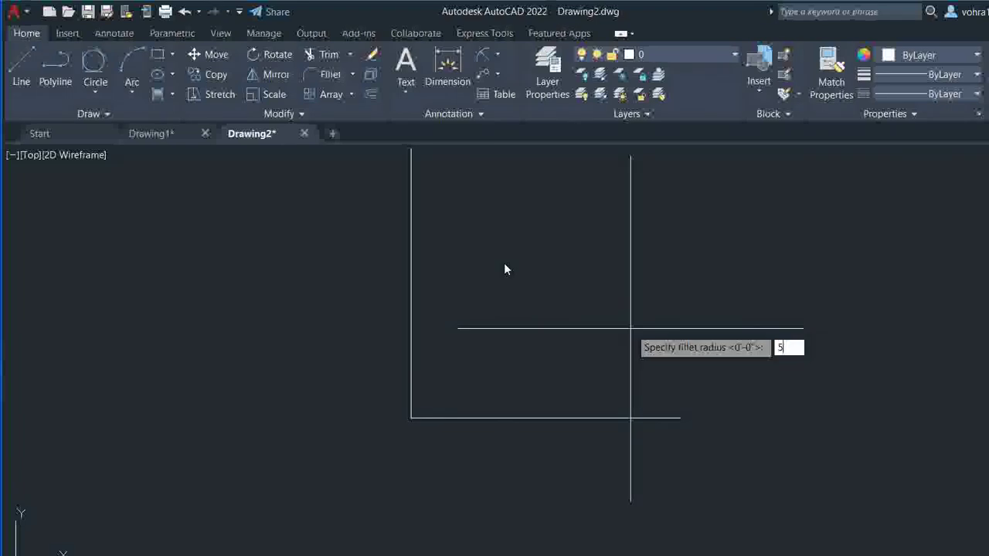
pyautogui.press('Return')
pyautogui.press('Return')
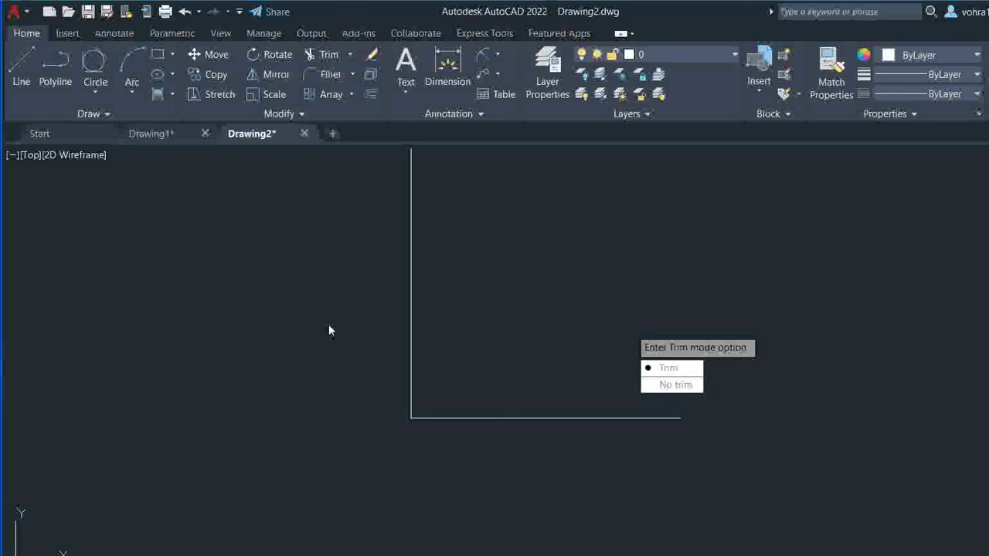
# Step: Add a radius-5 fillet arc in No trim mode, keeping the sharp corner lines, then show Trim/Extend options
pyautogui.press('Down')
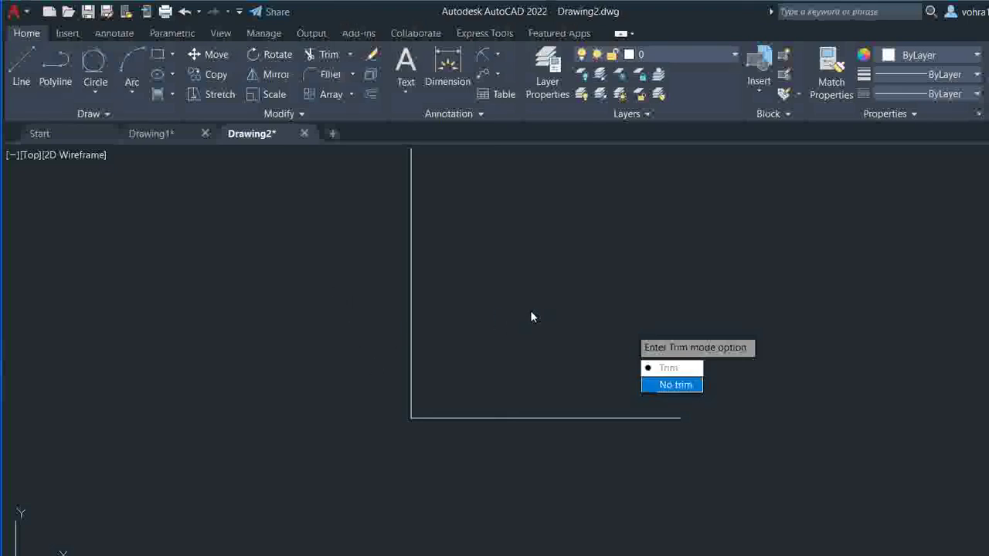
pyautogui.press('Return')
pyautogui.click(412, 331)
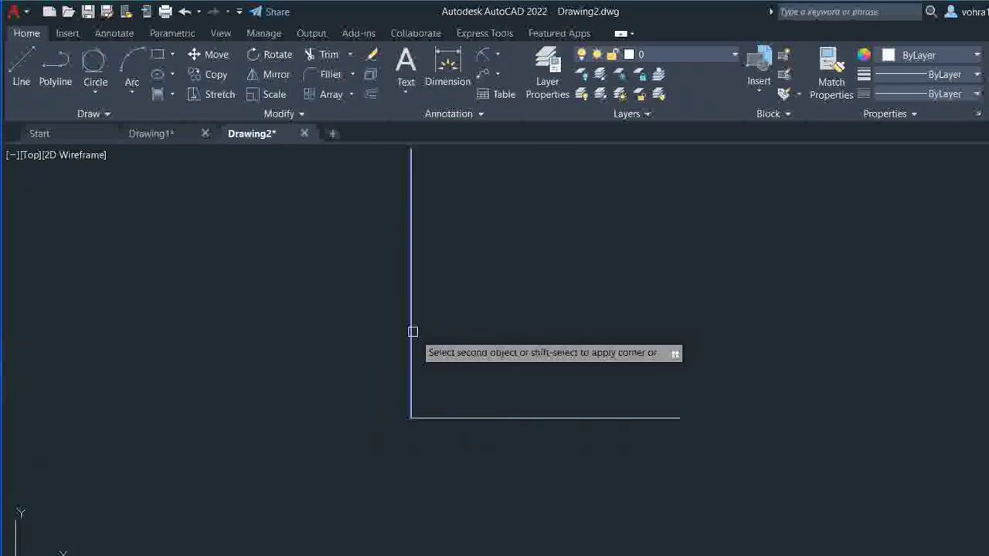
pyautogui.click(484, 416)
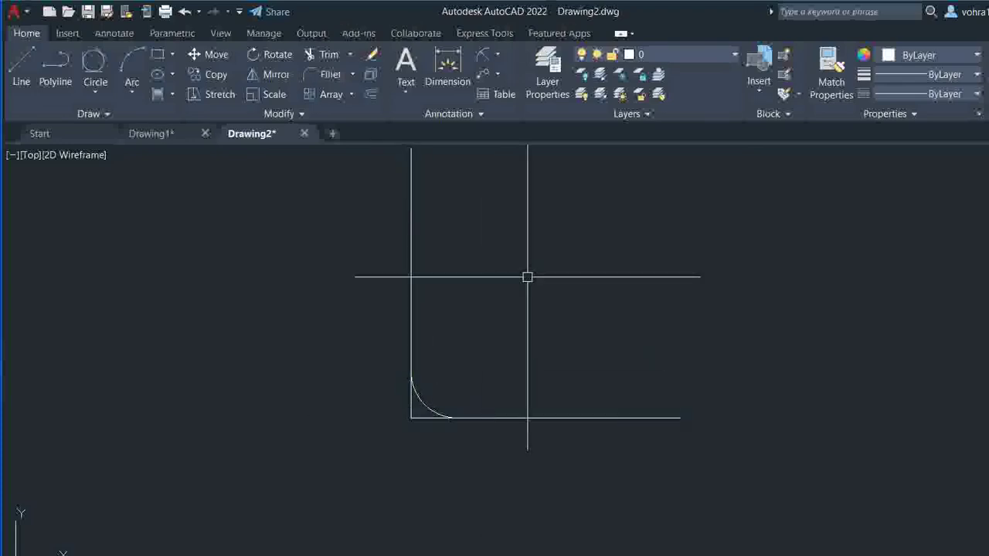
pyautogui.click(350, 54)
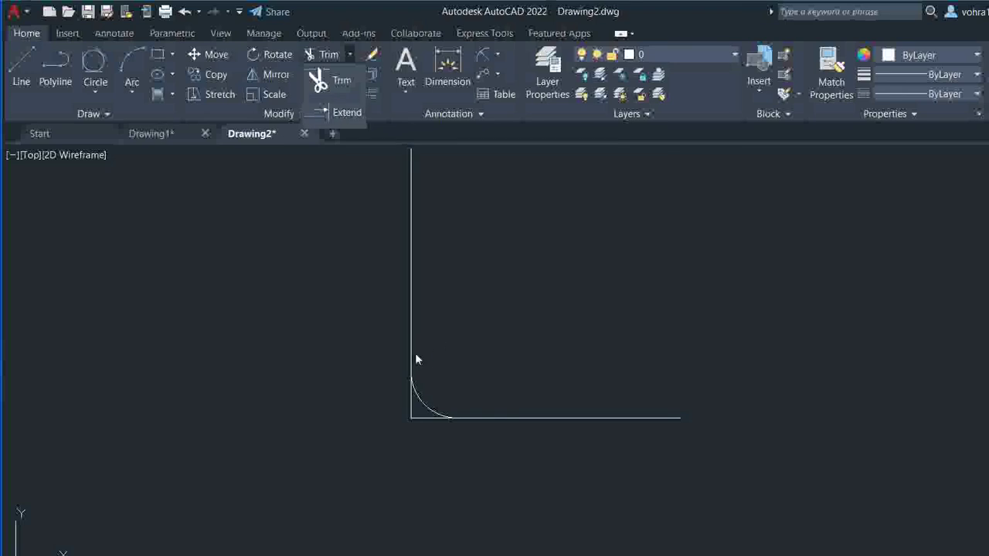
# Step: Draw a horizontal test line, try EXTEND on it, then delete the test line
pyautogui.click(264, 303)
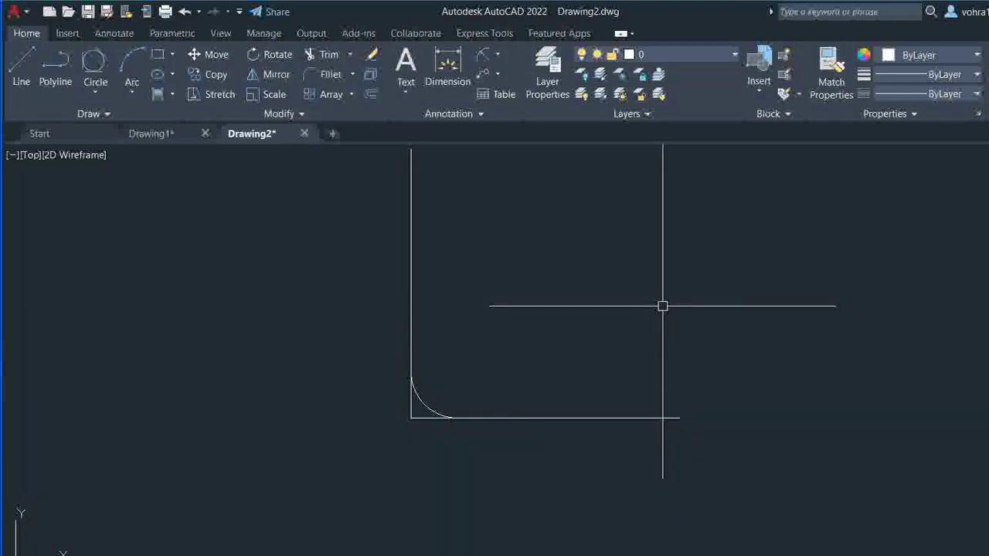
pyautogui.press('l')
pyautogui.press('space')
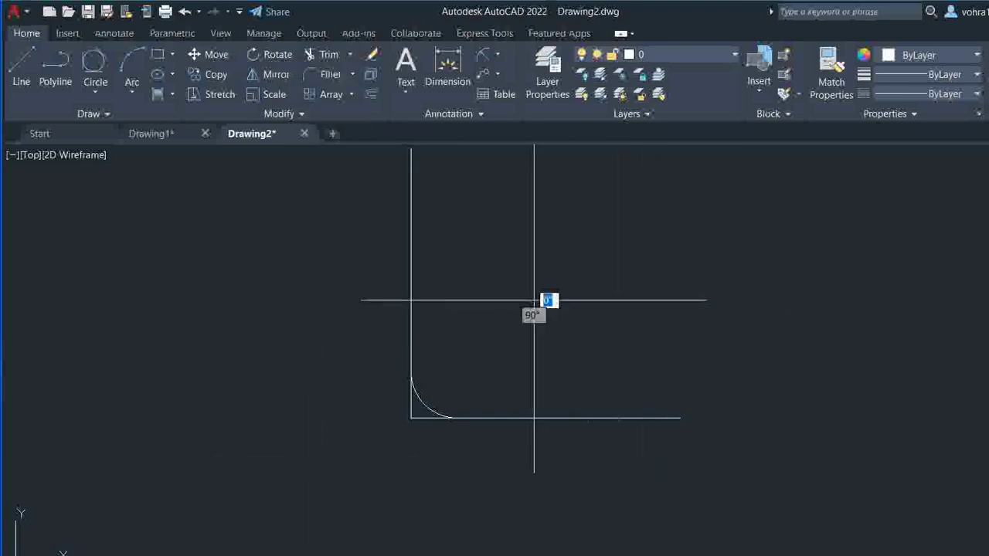
pyautogui.click(533, 300)
pyautogui.click(860, 300)
pyautogui.press('Return')
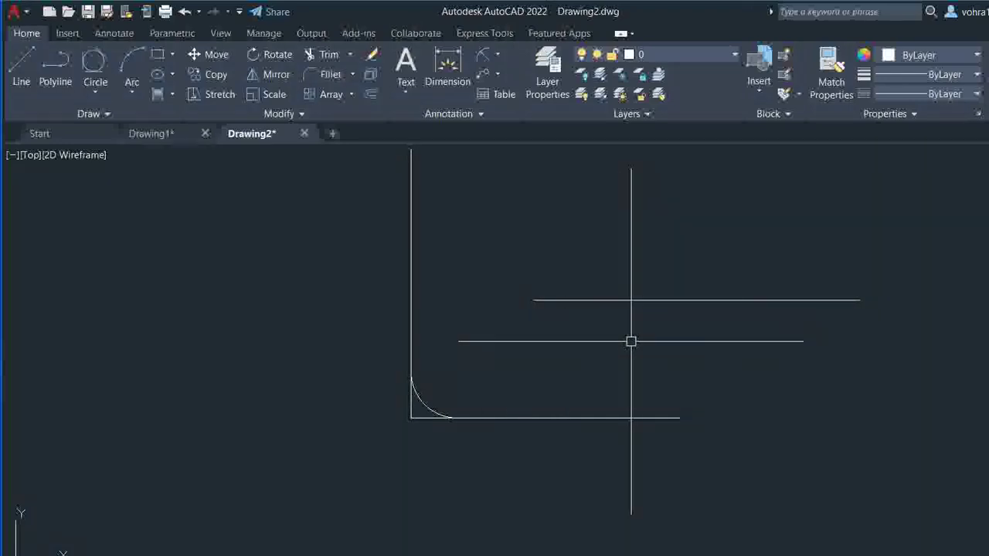
pyautogui.write('ex')
pyautogui.press('Return')
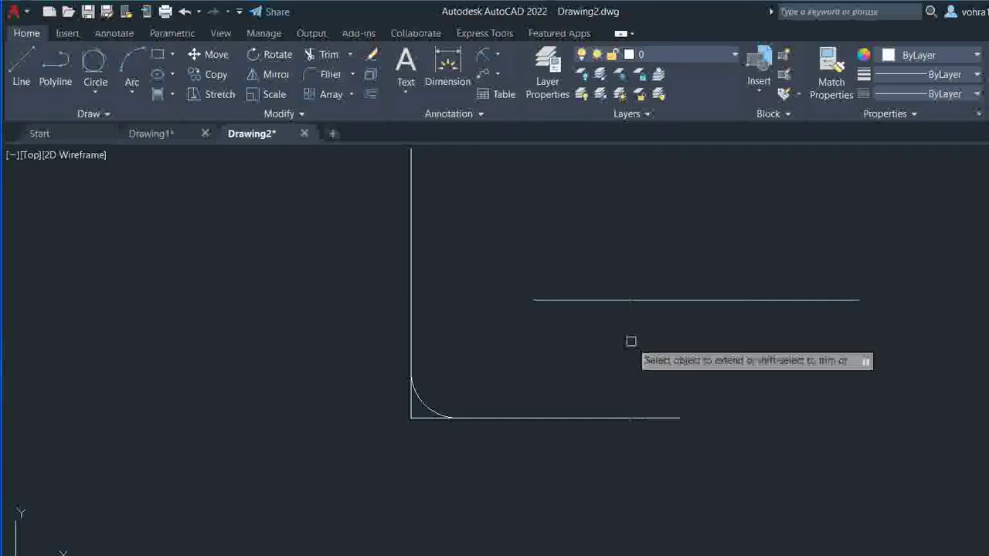
pyautogui.press('Escape')
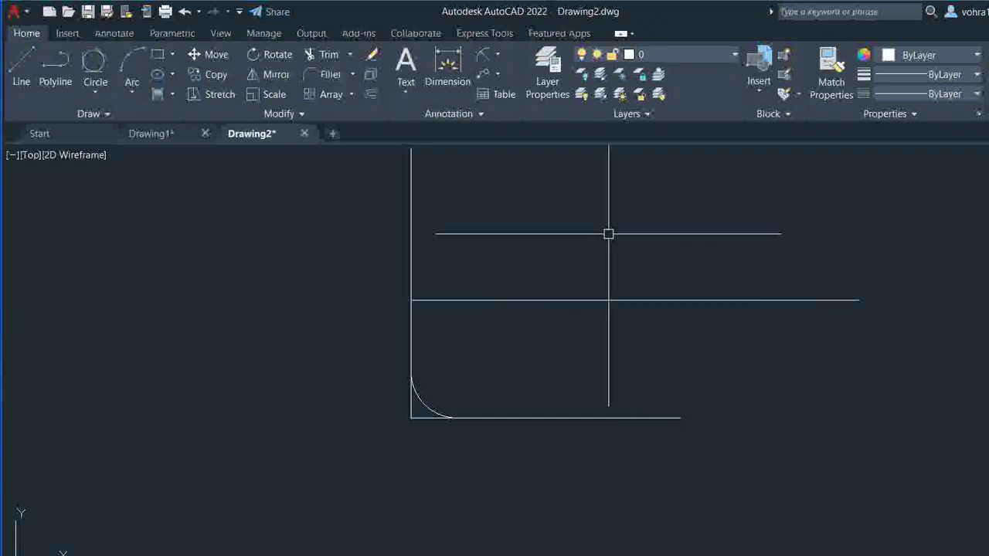
pyautogui.click(923, 255)
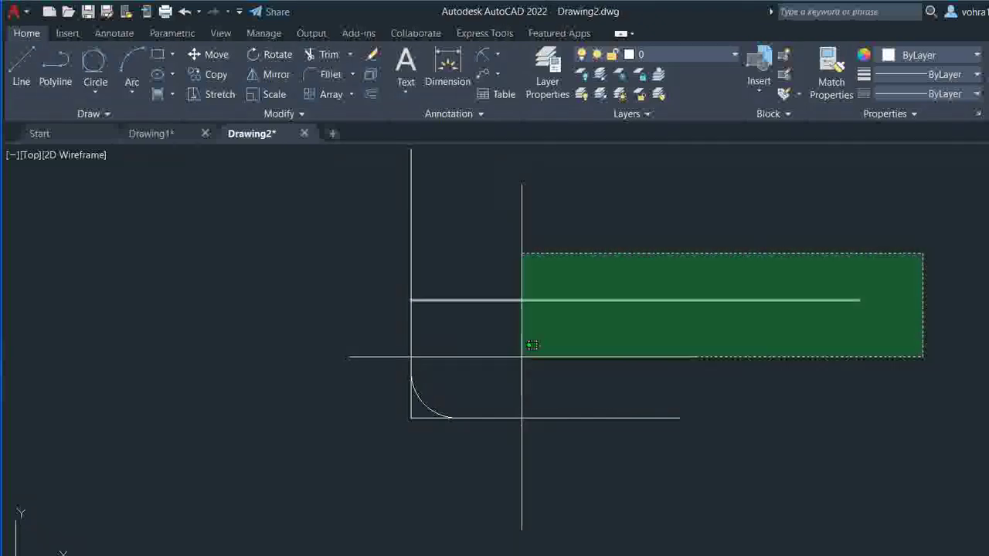
pyautogui.click(521, 357)
pyautogui.press('Delete')
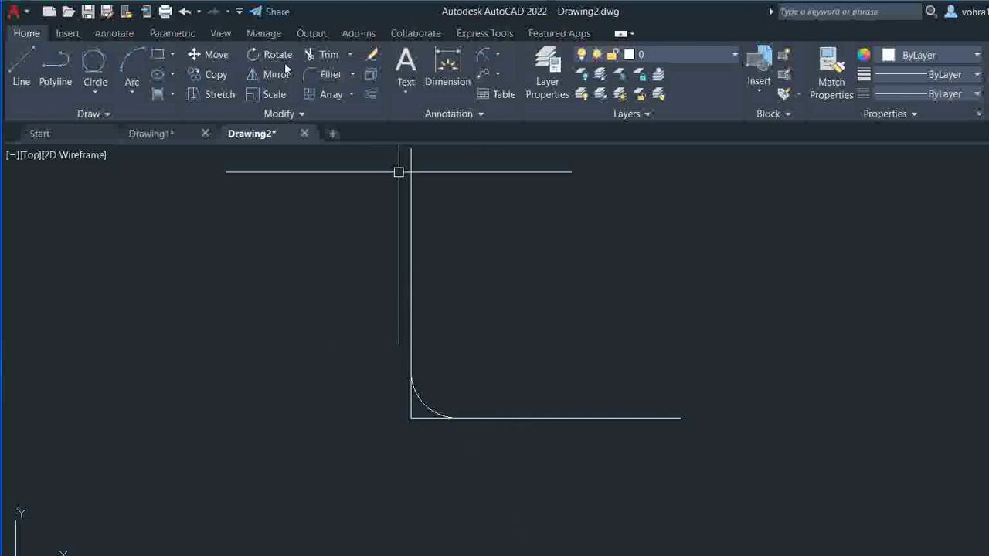
# Step: Select the no-trim fillet arc and delete it
pyautogui.click(353, 74)
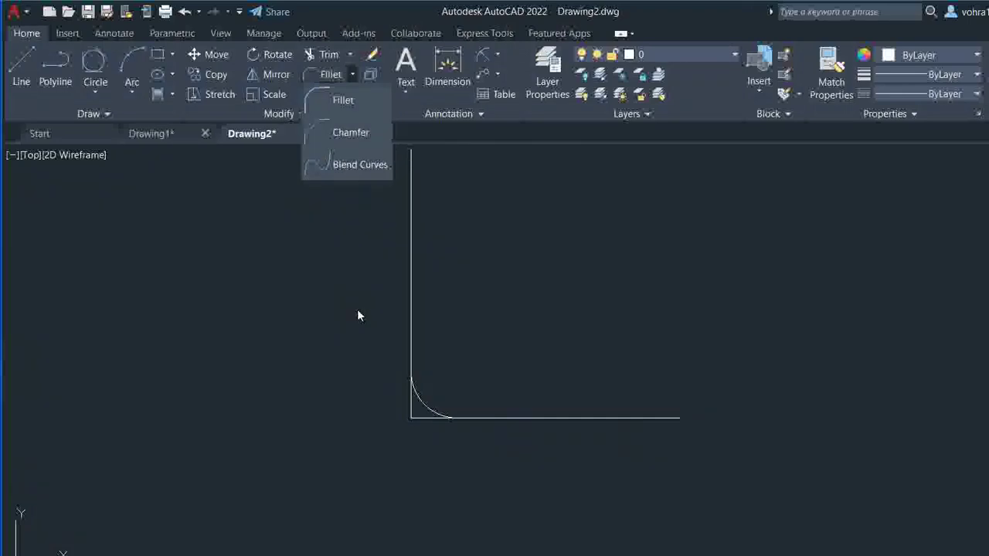
pyautogui.scroll(6, 405, 420)
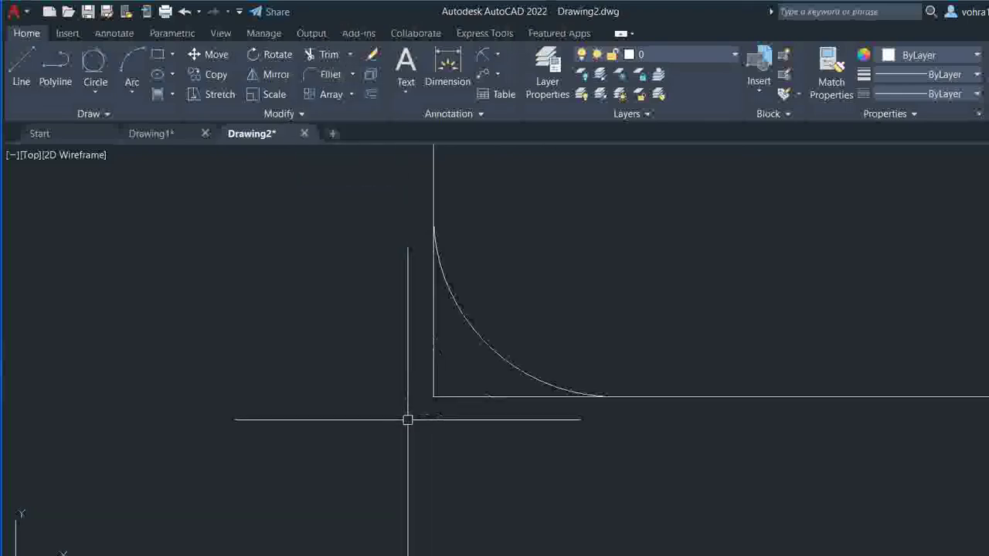
pyautogui.click(490, 350)
pyautogui.click(481, 348)
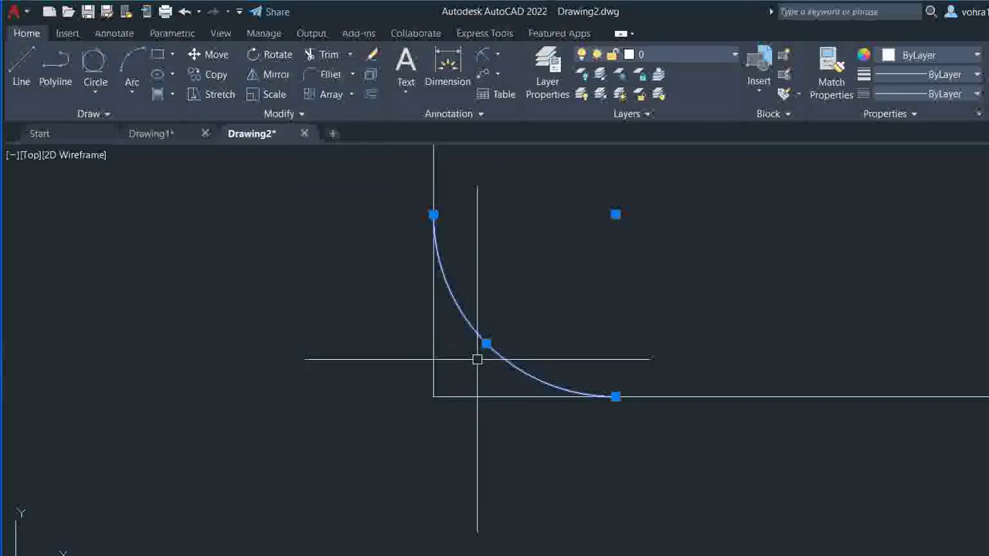
pyautogui.press('Delete')
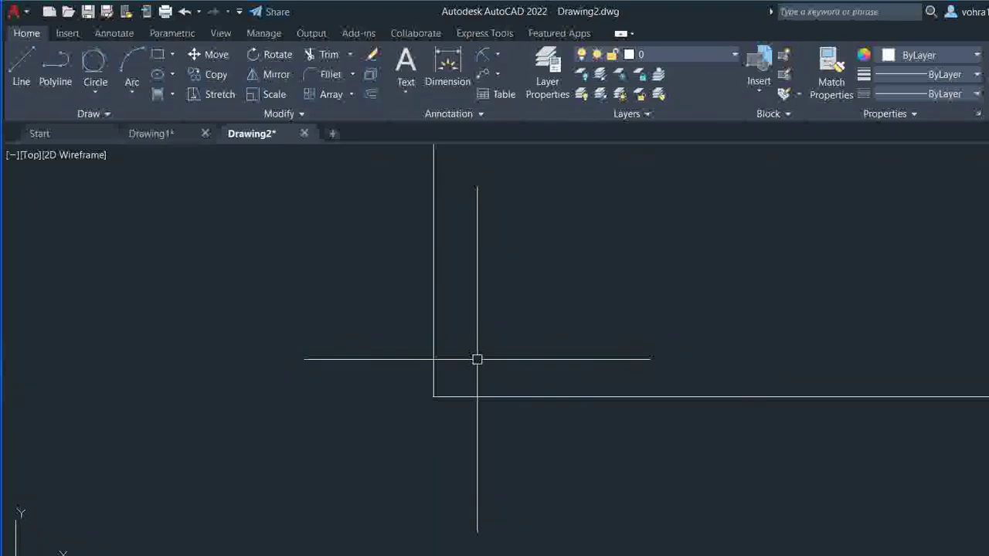
# Step: Chamfer the corner untrimmed with both distances 5, then select the resulting diagonal line
pyautogui.write('ch')
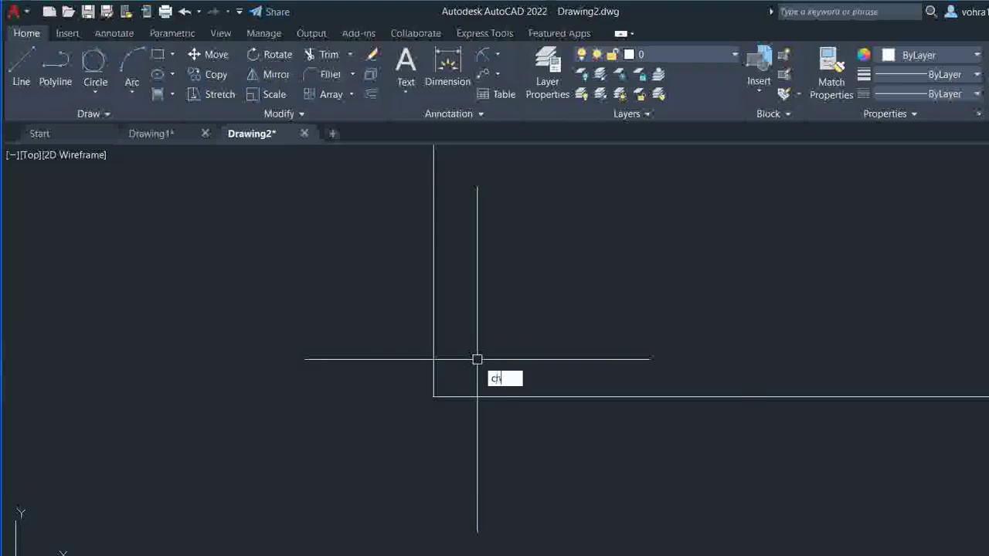
pyautogui.write('a')
pyautogui.press('Return')
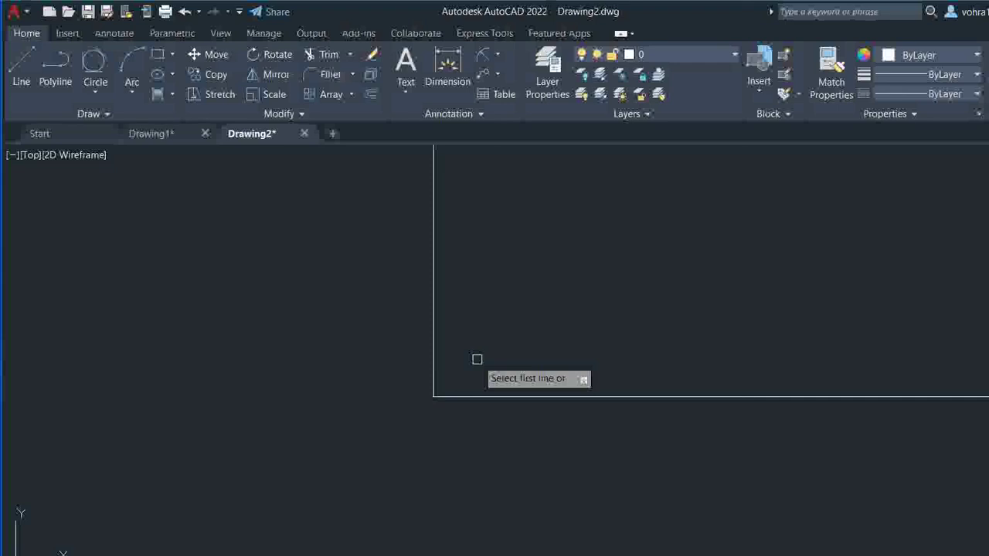
pyautogui.write('d')
pyautogui.press('Return')
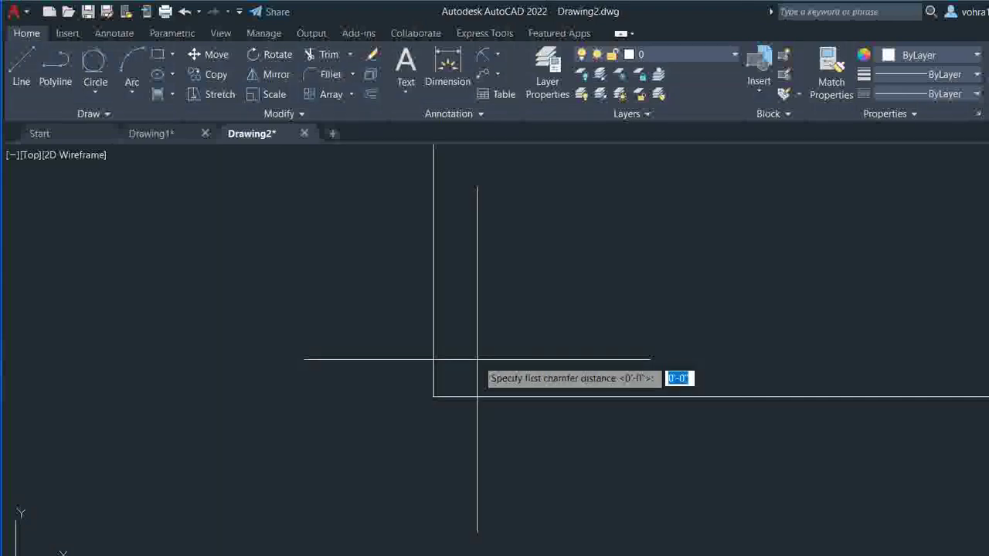
pyautogui.write('5')
pyautogui.press('Return')
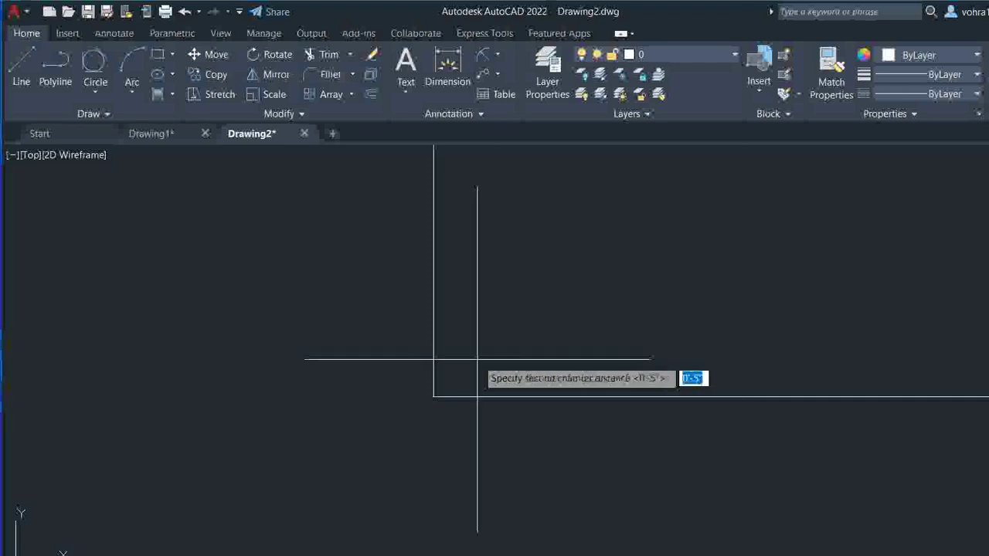
pyautogui.press('Return')
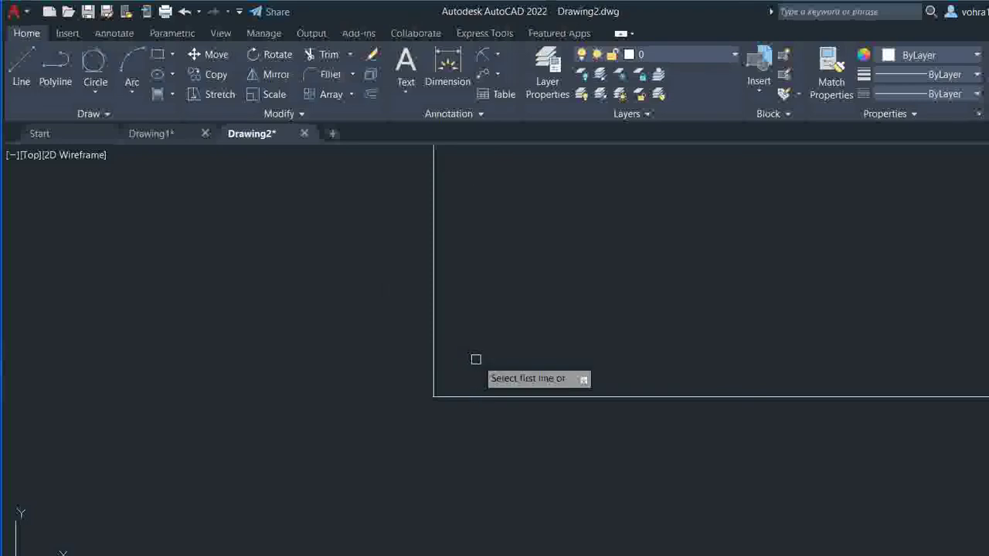
pyautogui.click(433, 289)
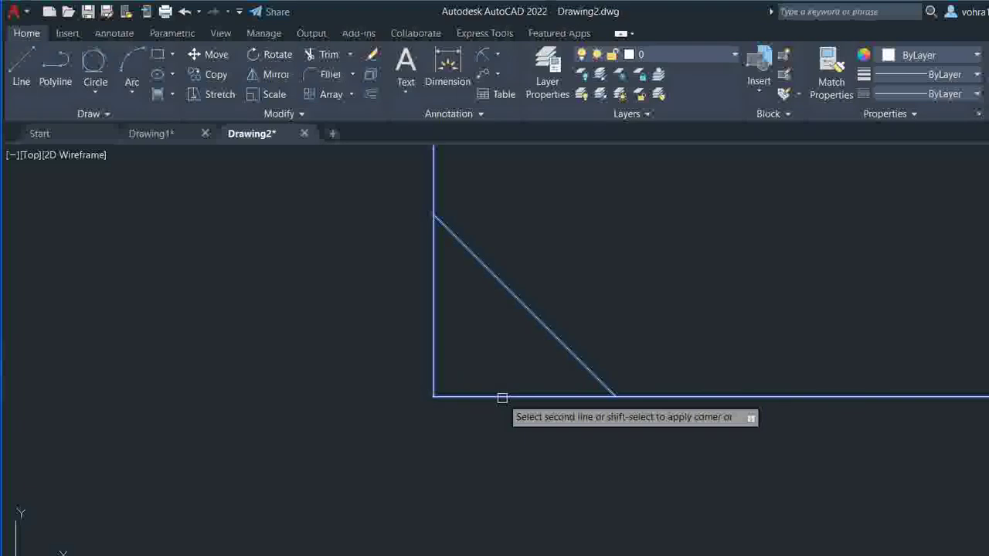
pyautogui.click(503, 398)
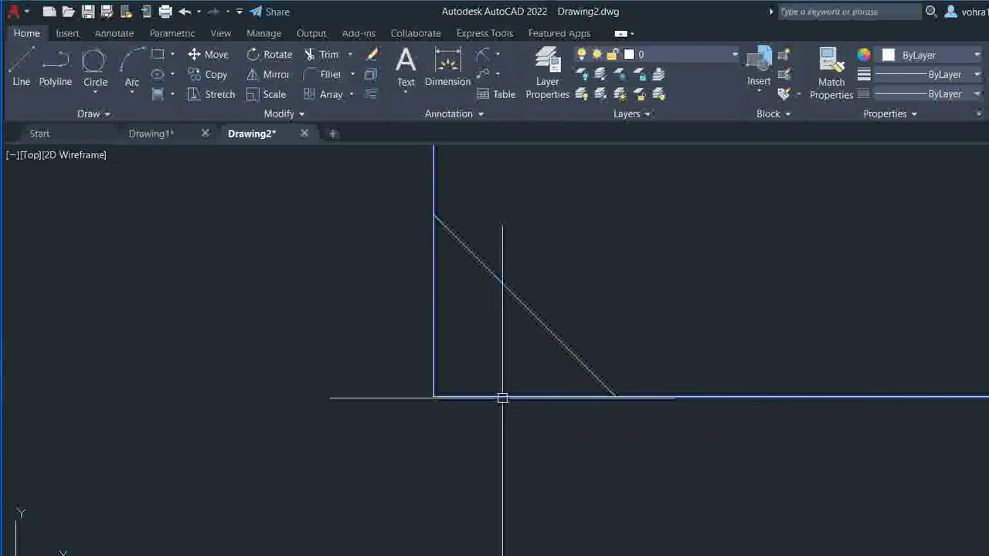
pyautogui.click(600, 273)
pyautogui.click(495, 344)
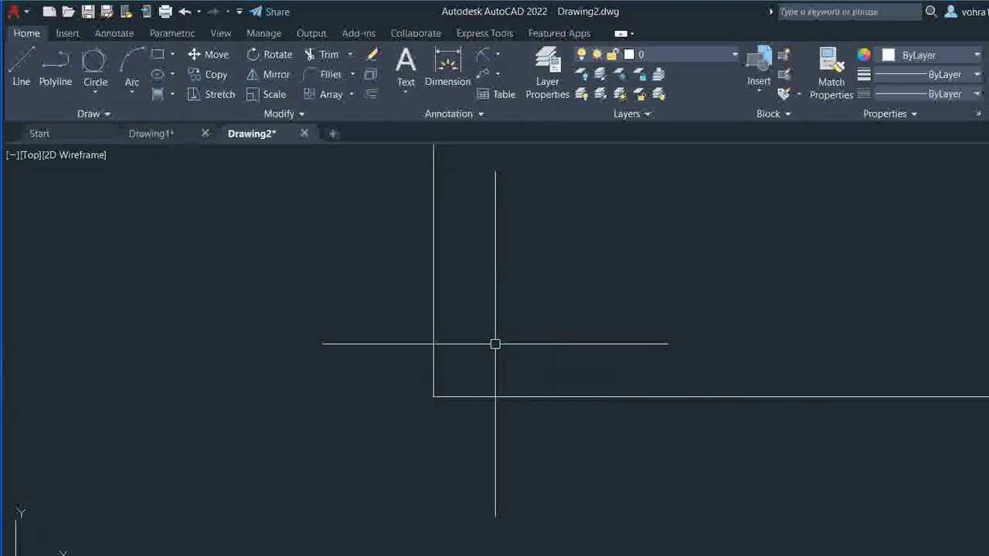
# Step: Restart CHAMFER, accept both distances and switch to Trim mode
pyautogui.write('cha')
pyautogui.press('Return')
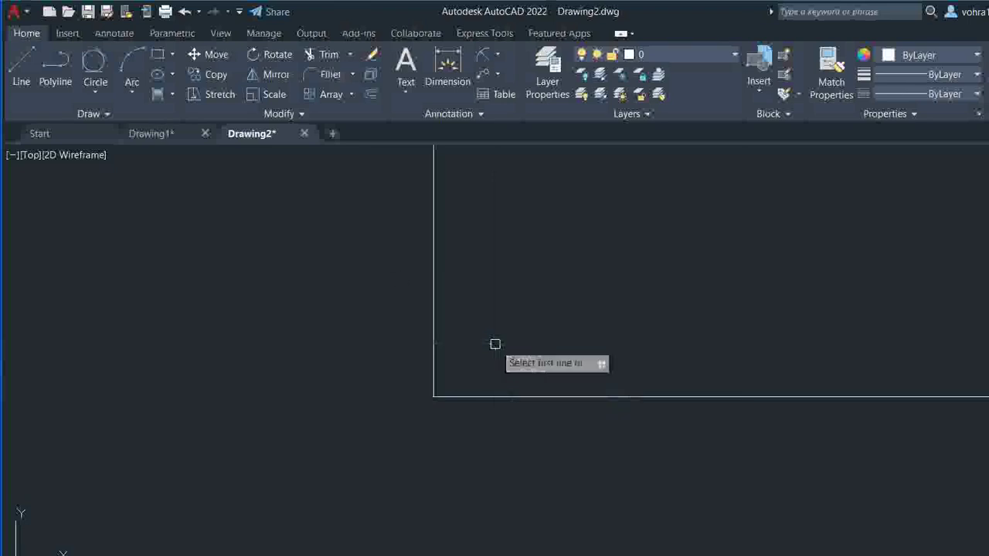
pyautogui.write('d')
pyautogui.press('Return')
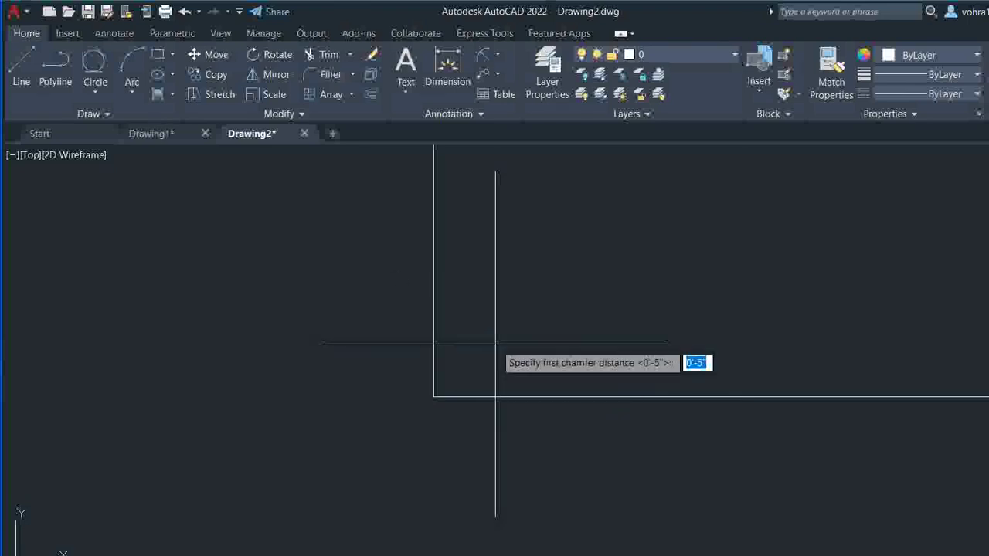
pyautogui.write('0')
pyautogui.press('Return')
pyautogui.write('0')
pyautogui.press('Return')
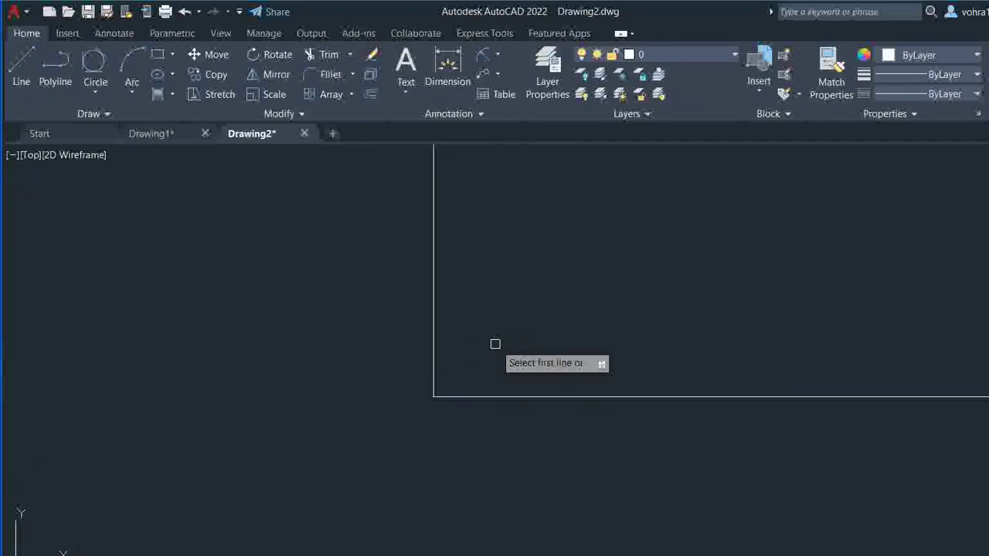
pyautogui.write('t')
pyautogui.press('Return')
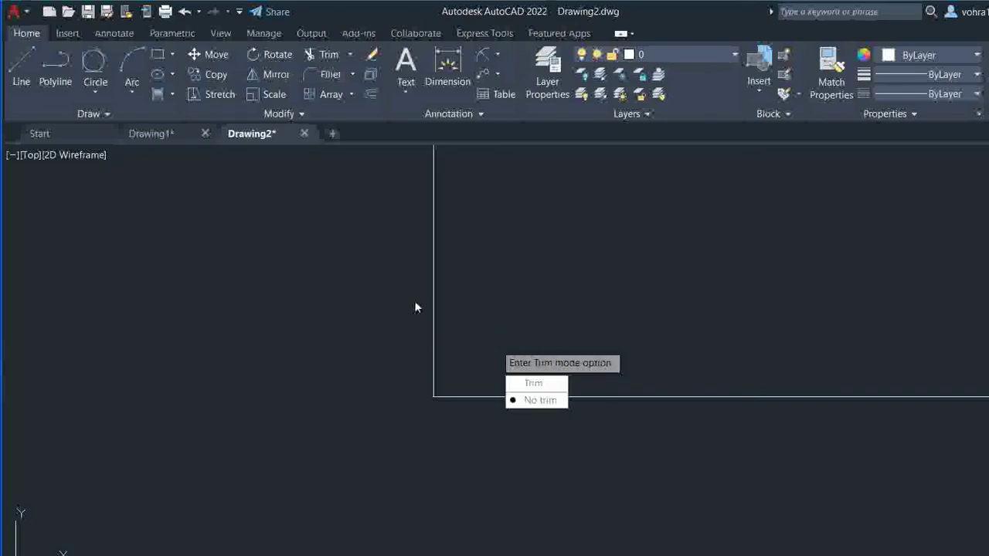
pyautogui.press('Return')
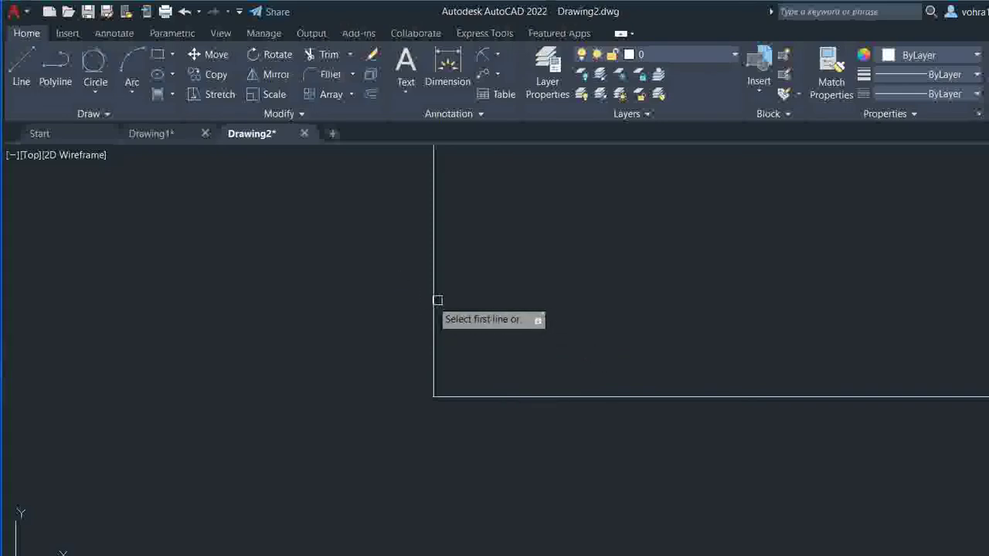
# Step: Chamfer the vertical and horizontal lines with trimming, then recentre the view on the corner
pyautogui.click(434, 300)
pyautogui.click(513, 397)
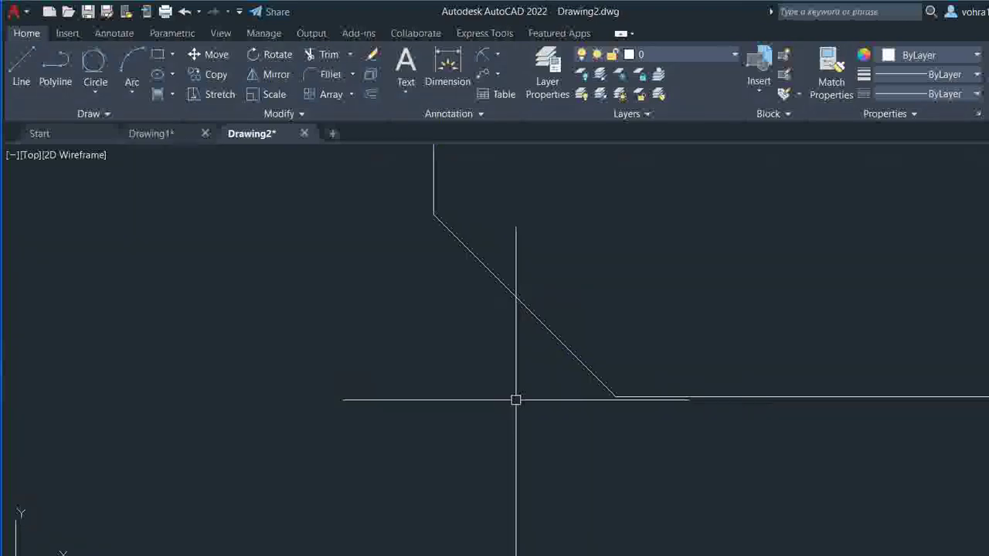
pyautogui.scroll(-4, 592, 306)
pyautogui.moveTo(593, 307); pyautogui.dragTo(417, 329, button='middle')
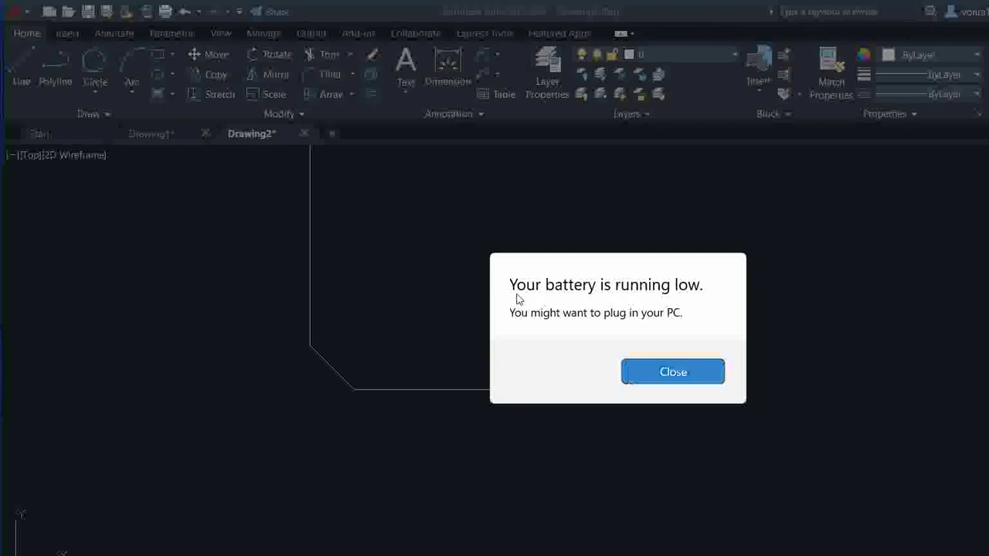
# Step: Dismiss the low battery notice, then window-select and delete all chamfered corner lines
pyautogui.press('Return')
pyautogui.click(454, 271)
pyautogui.click(261, 462)
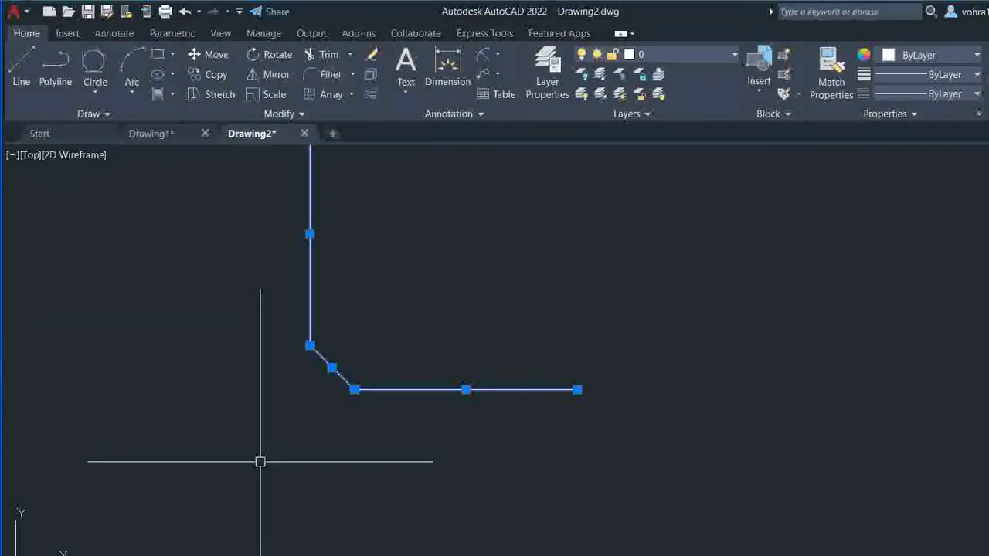
pyautogui.press('Delete')
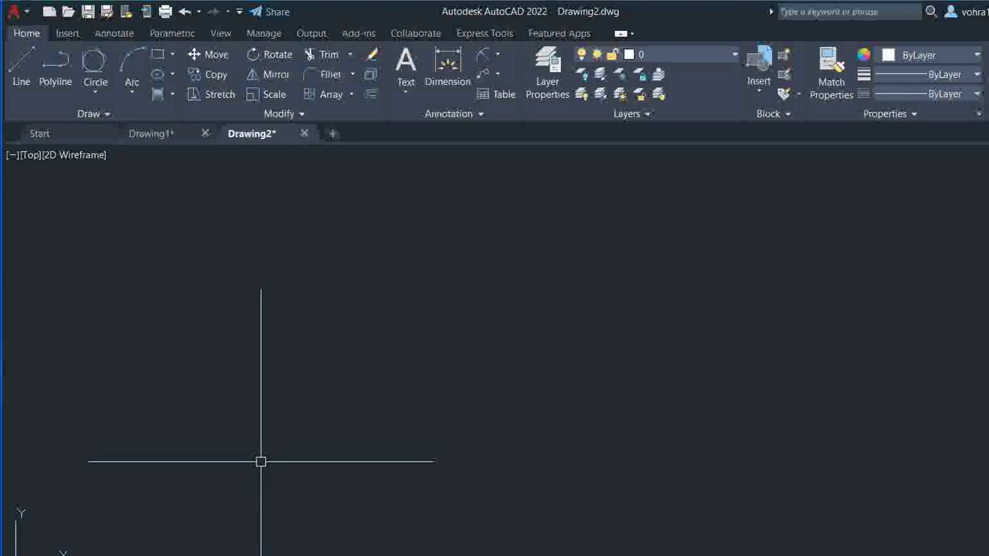
pyautogui.click(640, 552)
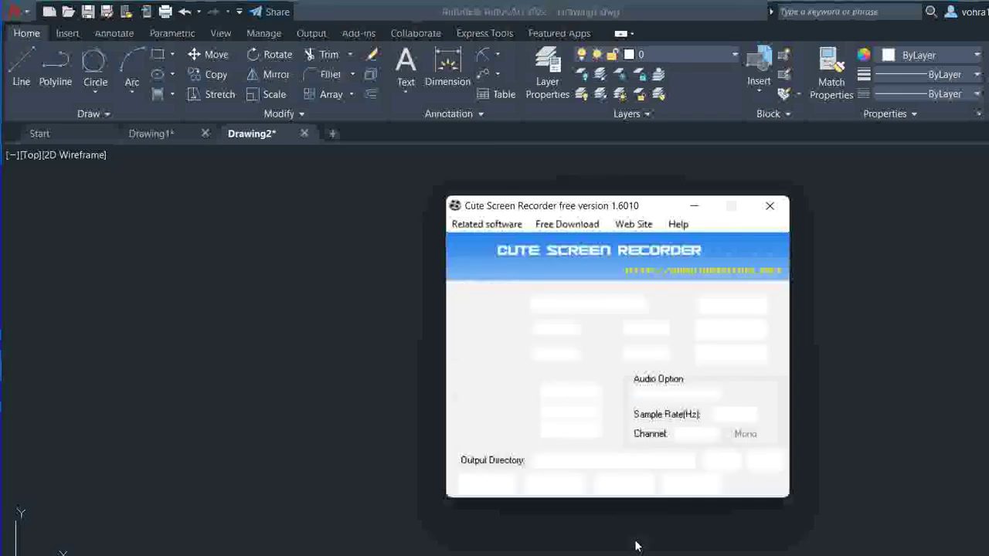